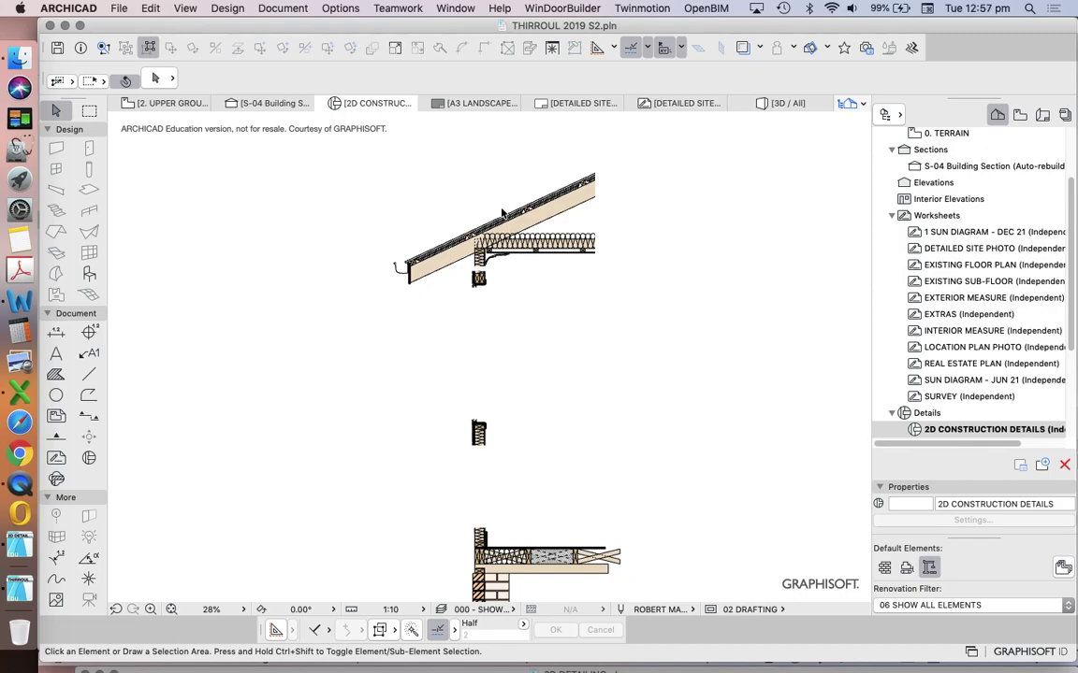
# Show the building section as a trace reference behind the 2D construction details.
pyautogui.scroll(-2, 529, 209)
pyautogui.scroll(3, 485, 465)
pyautogui.scroll(-3, 488, 475)
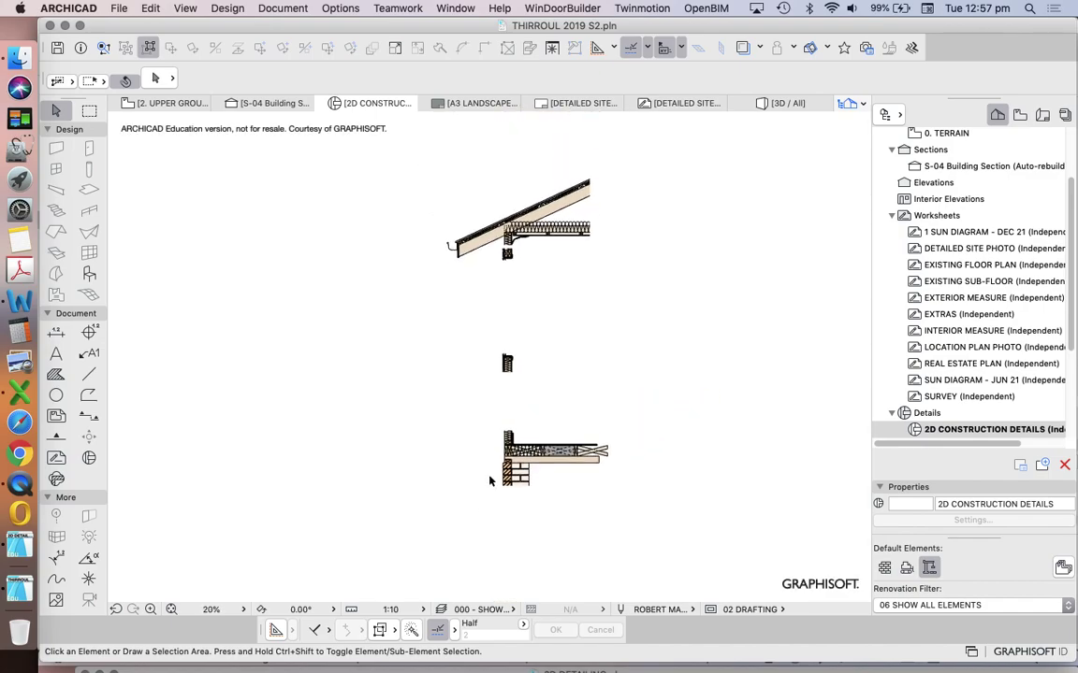
pyautogui.scroll(2, 495, 364)
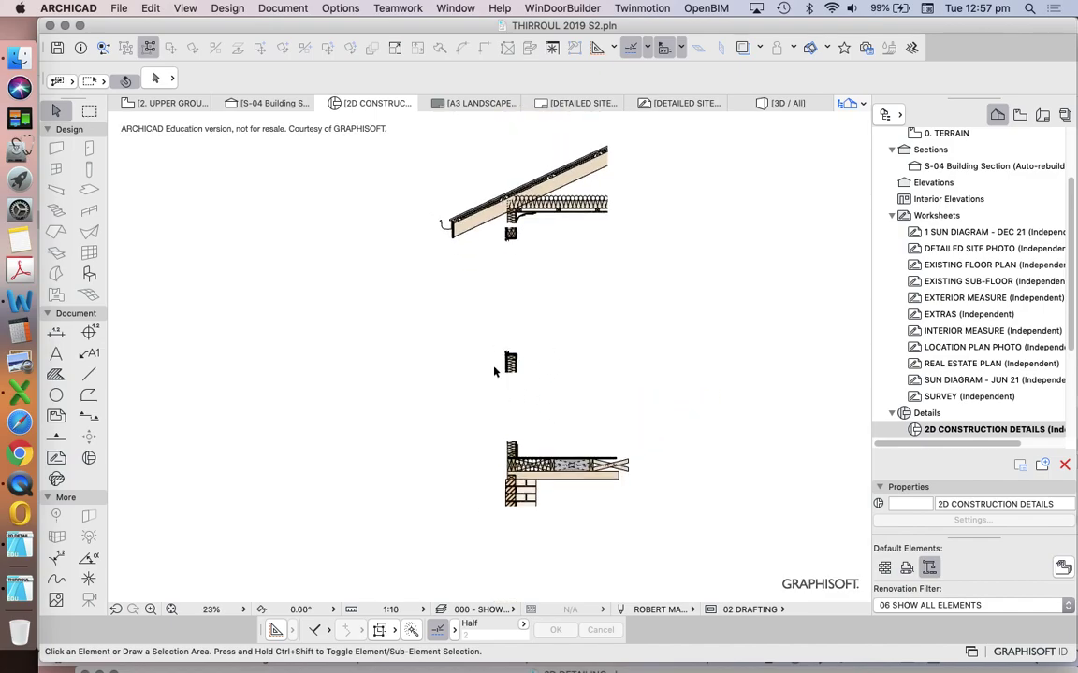
pyautogui.click(740, 51)
pyautogui.scroll(-10, 602, 332)
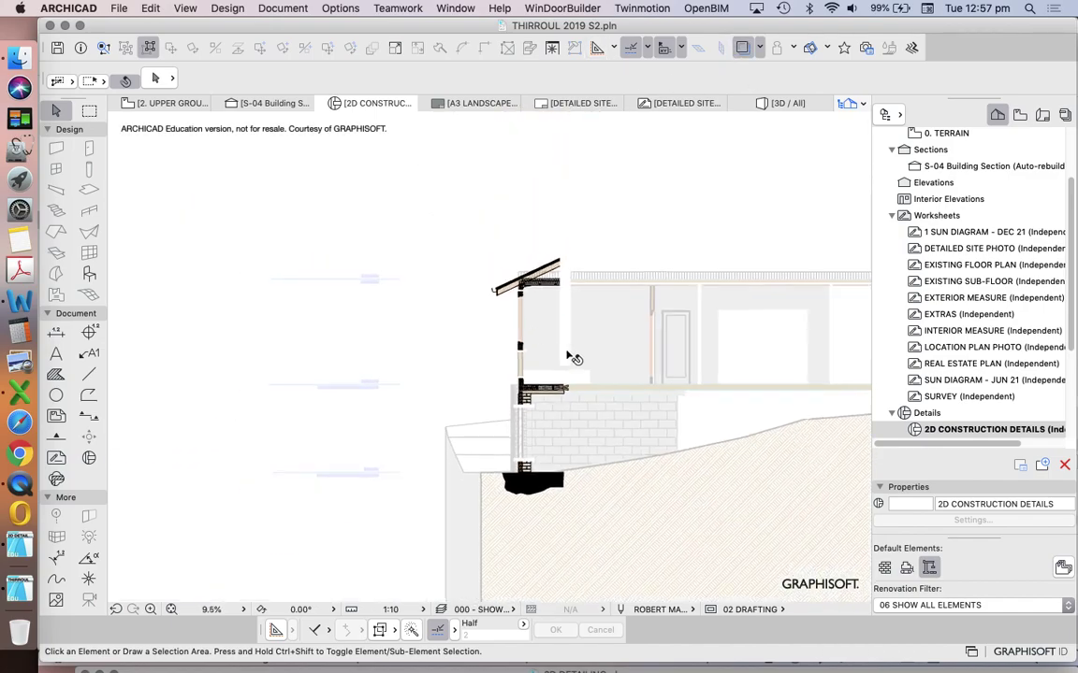
# Examine how the eaves, wall and floor details line up with the traced building section.
pyautogui.scroll(2, 514, 310)
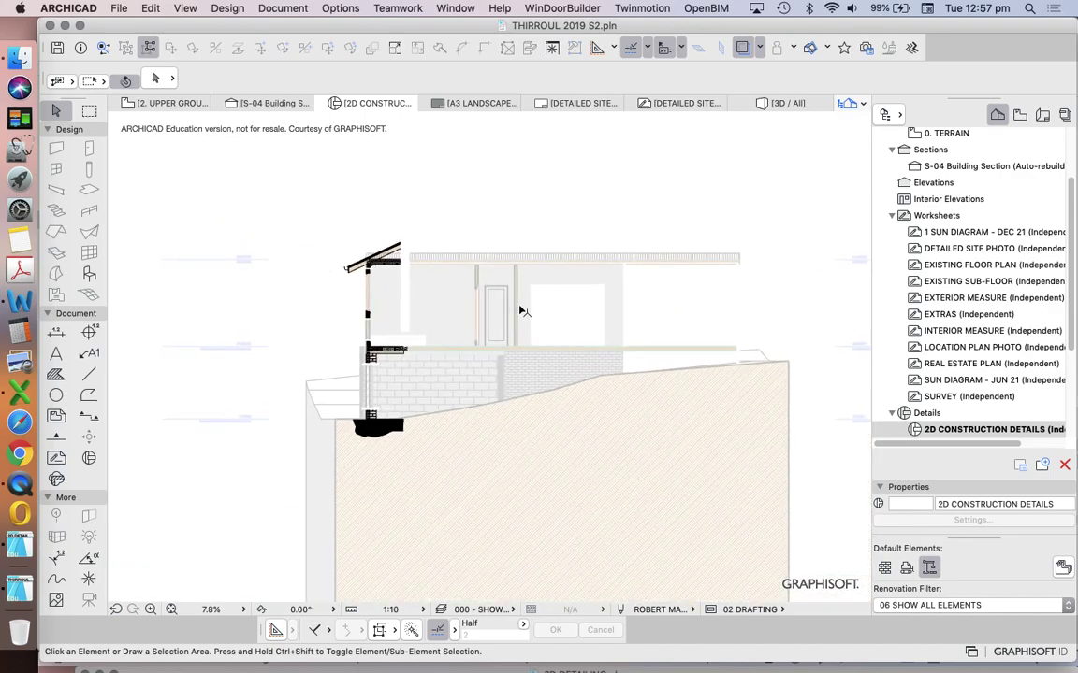
pyautogui.scroll(3, 484, 269)
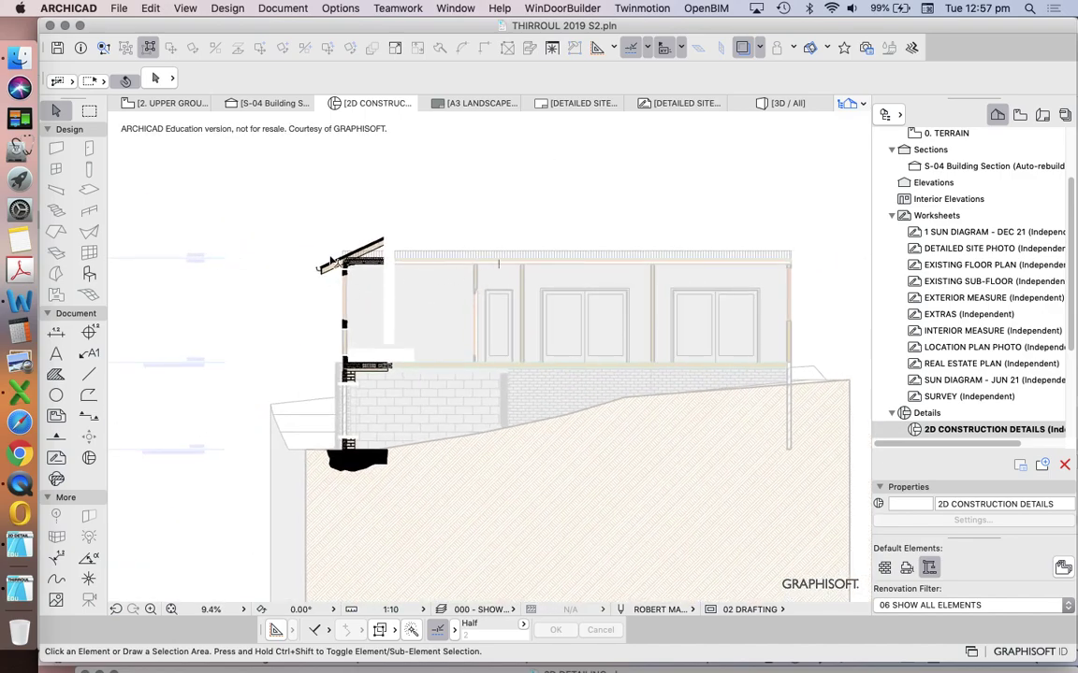
pyautogui.scroll(5, 328, 260)
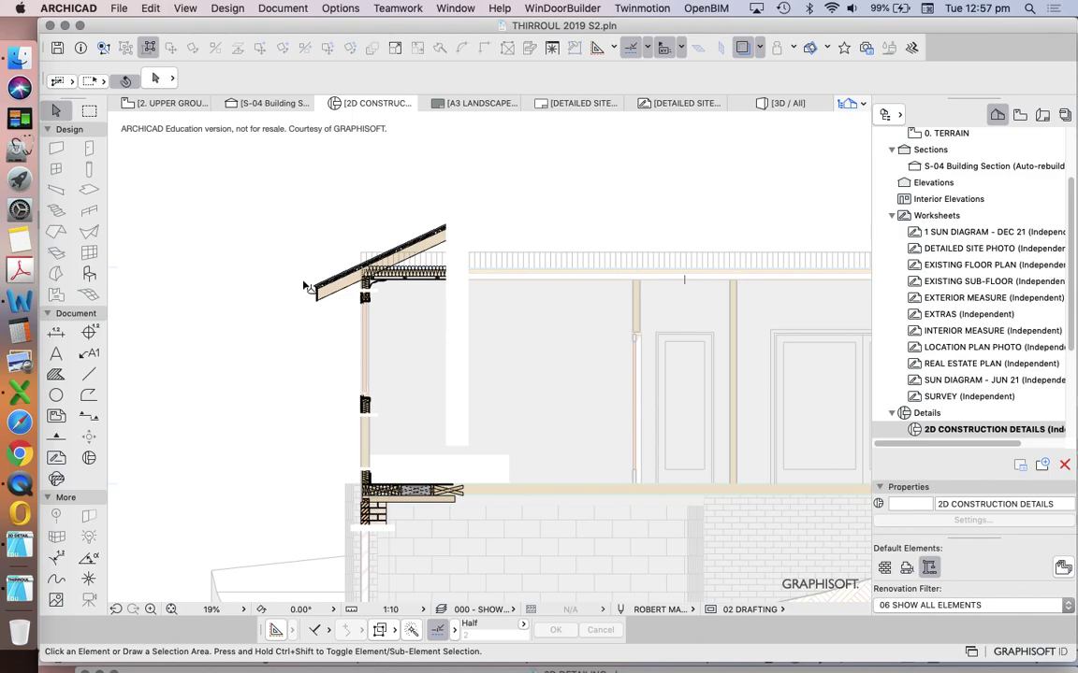
pyautogui.scroll(2, 361, 258)
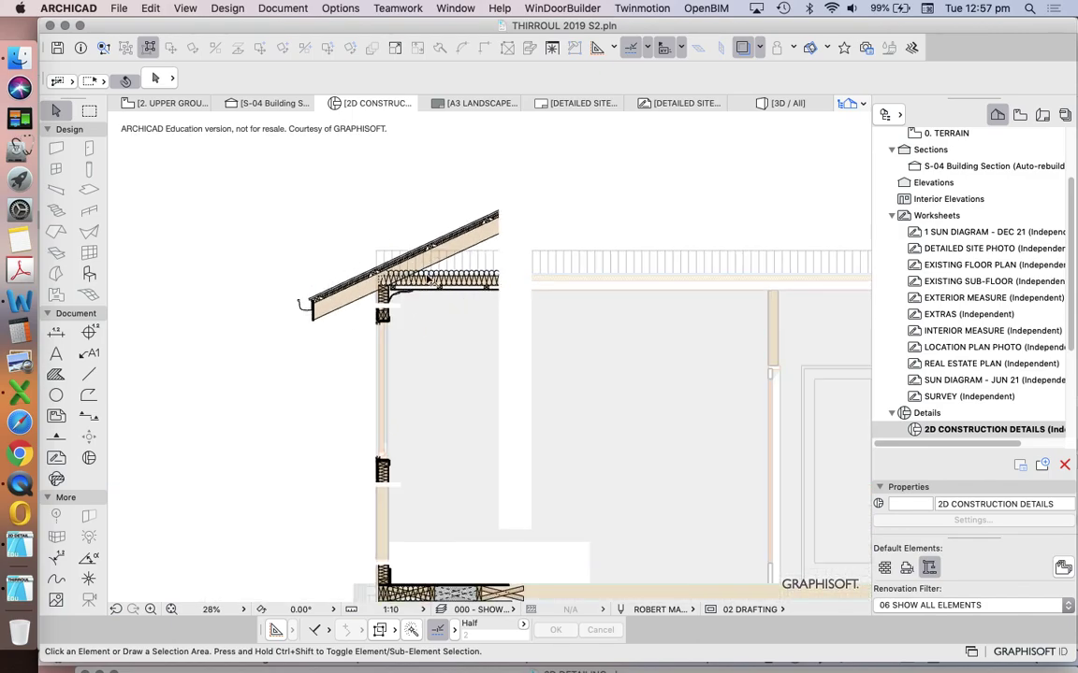
pyautogui.scroll(10, 486, 300)
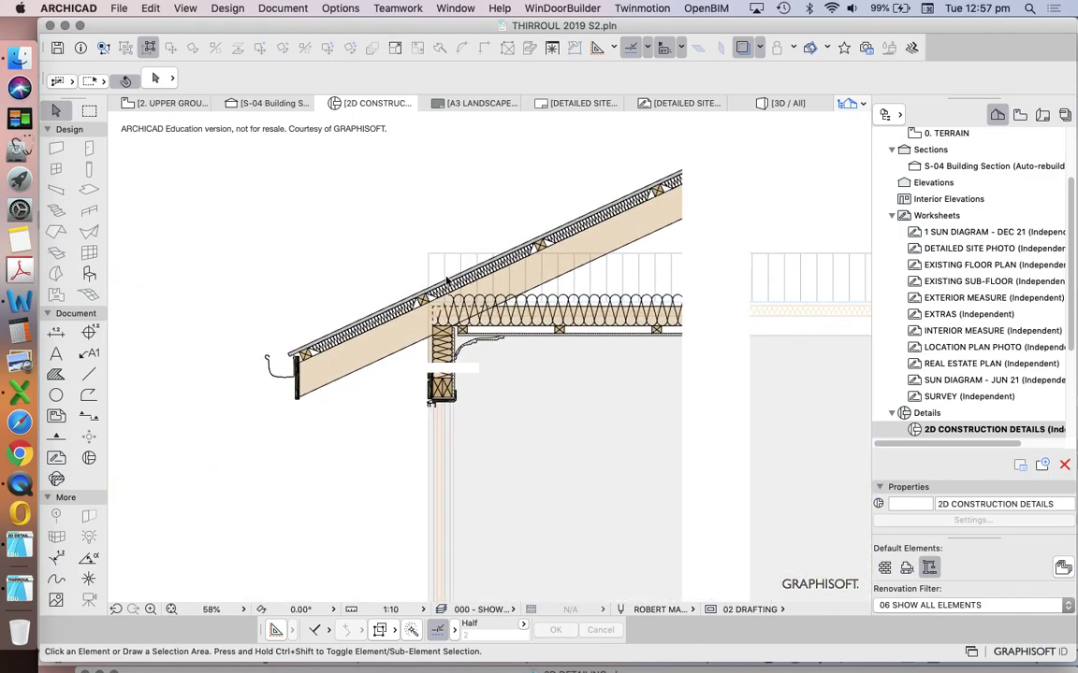
pyautogui.scroll(-8, 354, 361)
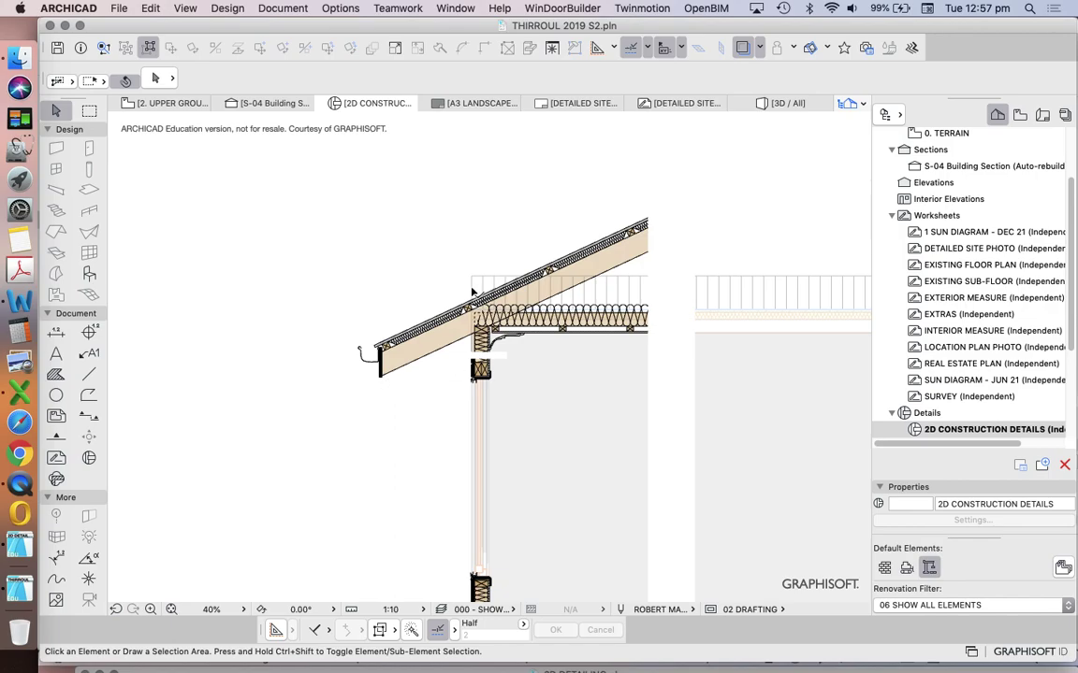
pyautogui.scroll(-8, 425, 312)
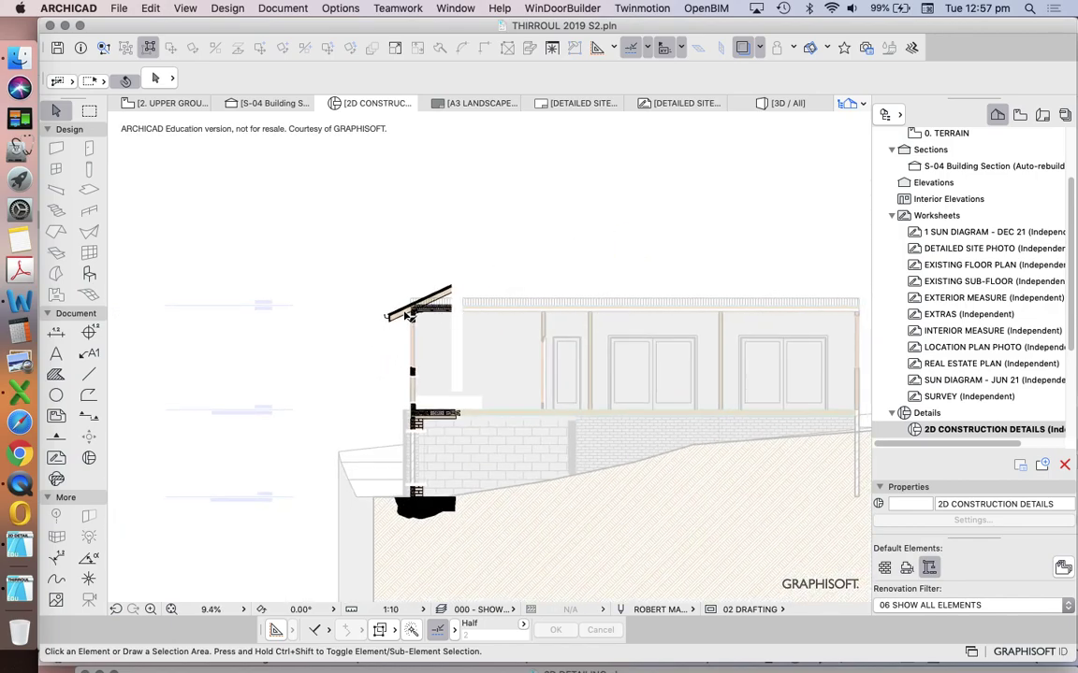
pyautogui.scroll(5, 453, 314)
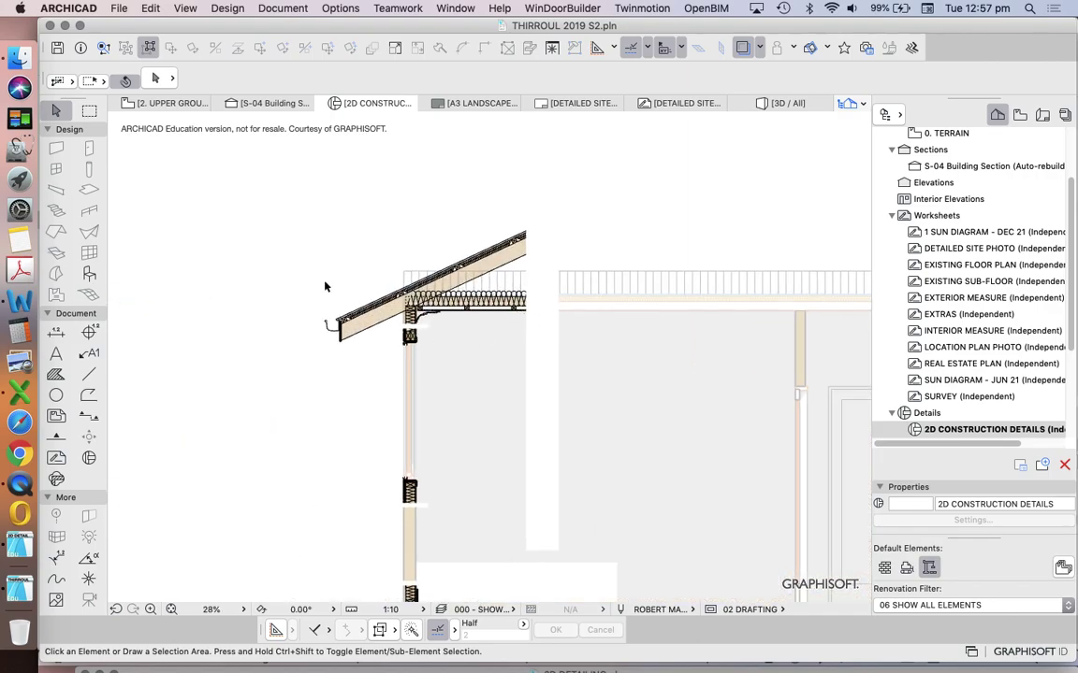
# Drag a copy of the whole roof eaves detail into the empty space above the building section.
pyautogui.scroll(2, 338, 300)
pyautogui.click(279, 182)
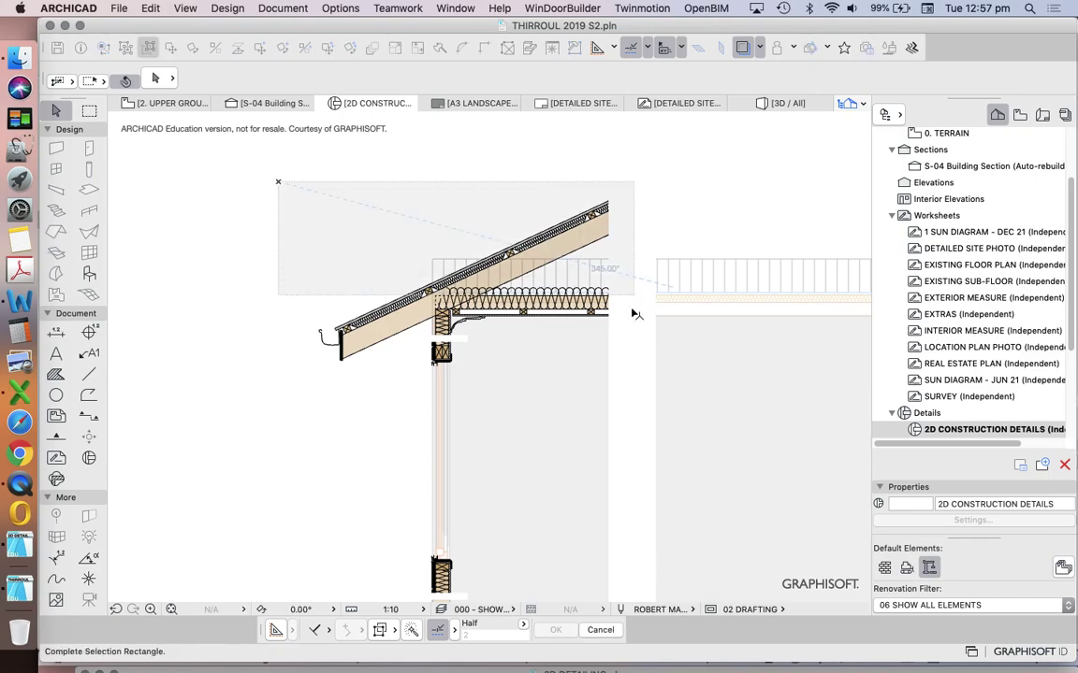
pyautogui.click(694, 398)
pyautogui.click(693, 397)
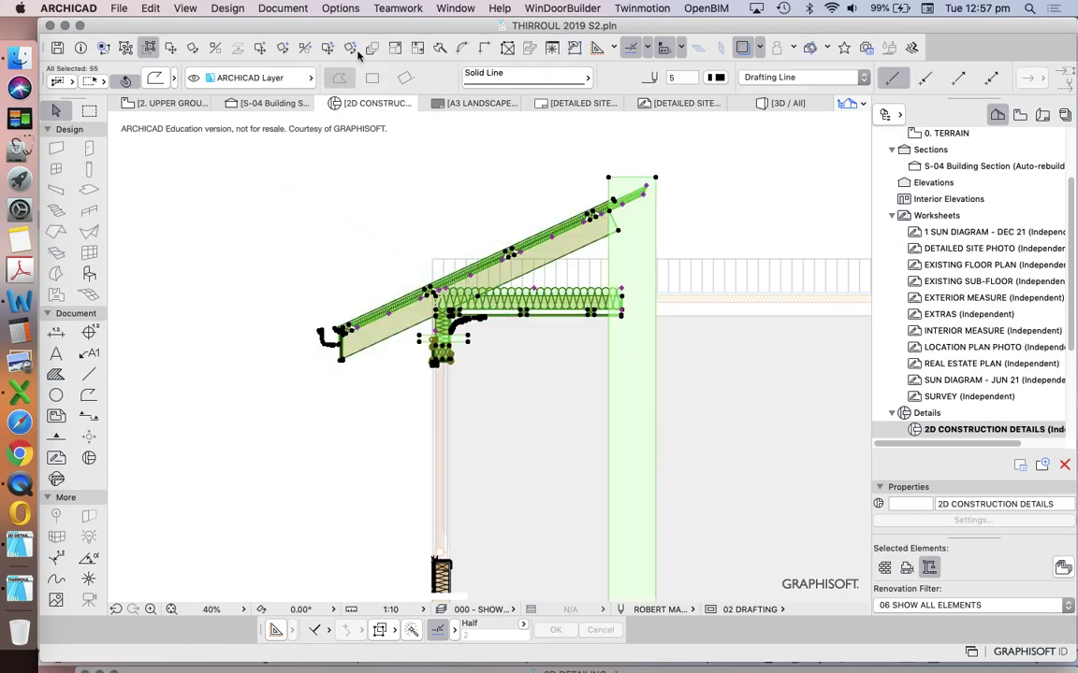
pyautogui.click(260, 50)
pyautogui.click(428, 291)
pyautogui.scroll(-8, 393, 313)
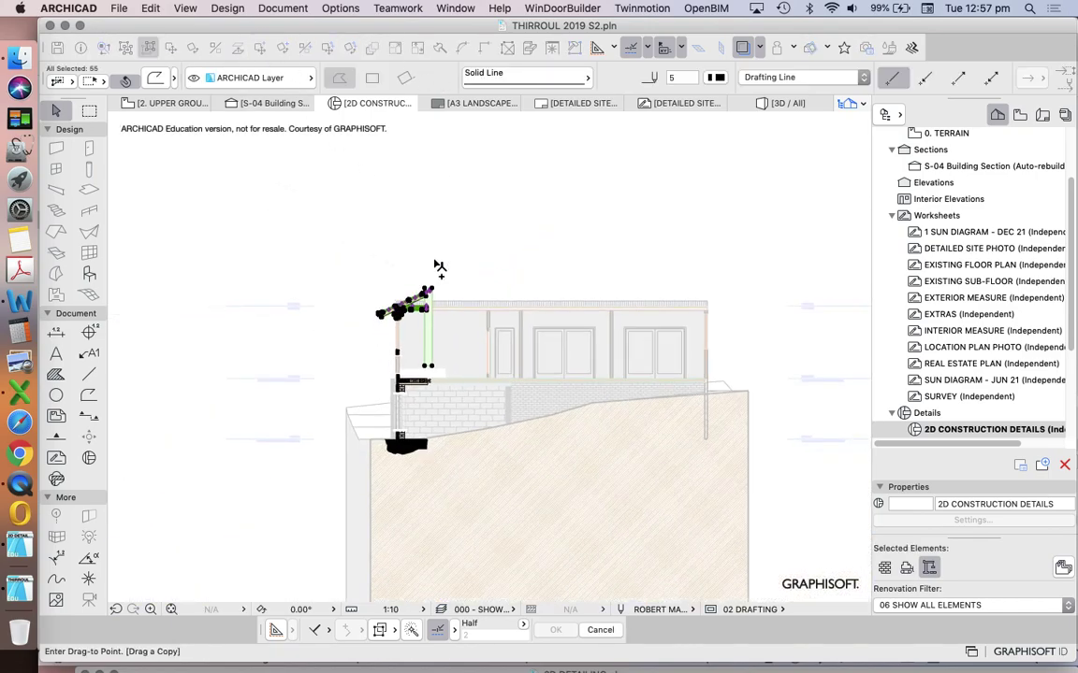
pyautogui.click(510, 169)
pyautogui.scroll(4, 421, 255)
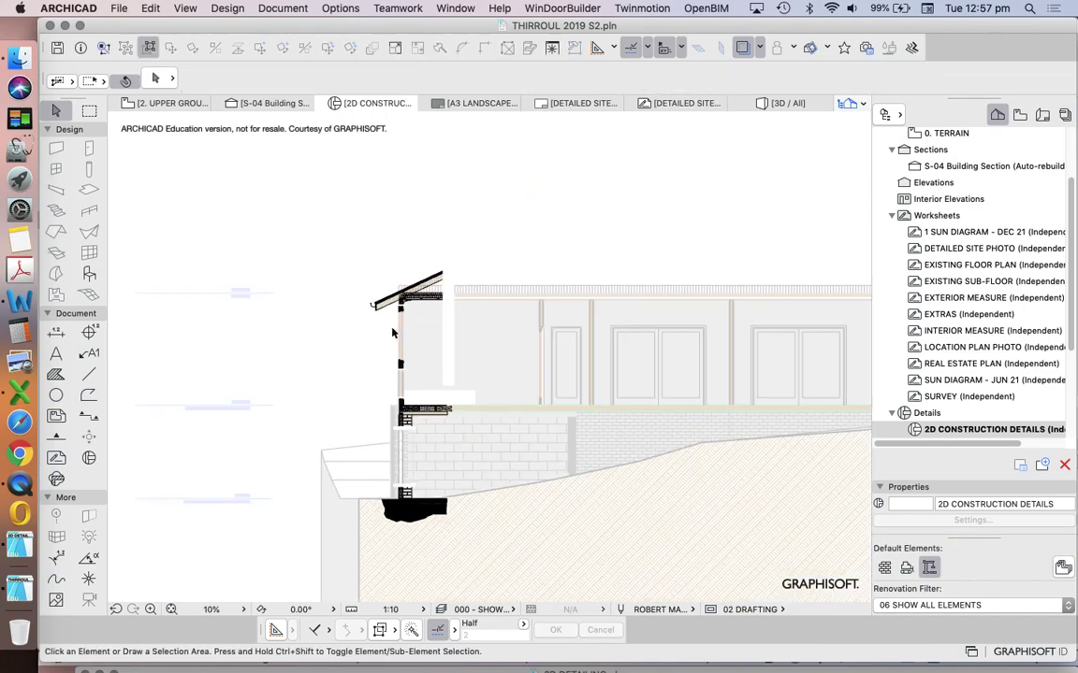
# Delete the gutter profile from the end of the eaves.
pyautogui.scroll(4, 412, 262)
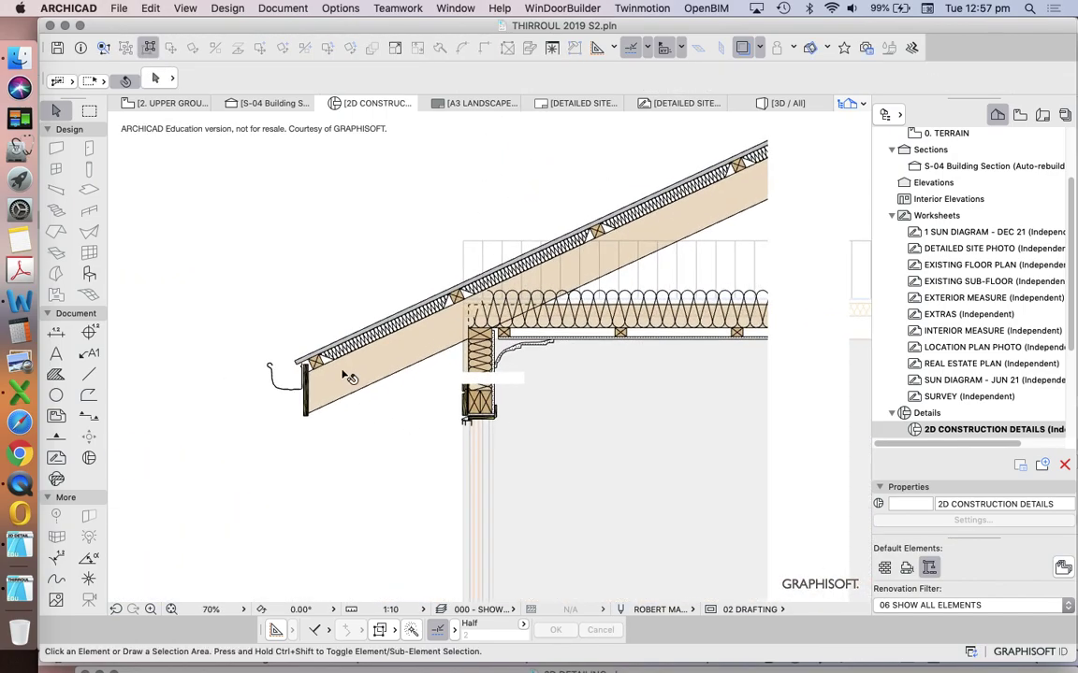
pyautogui.moveTo(346, 451); pyautogui.dragTo(206, 208)
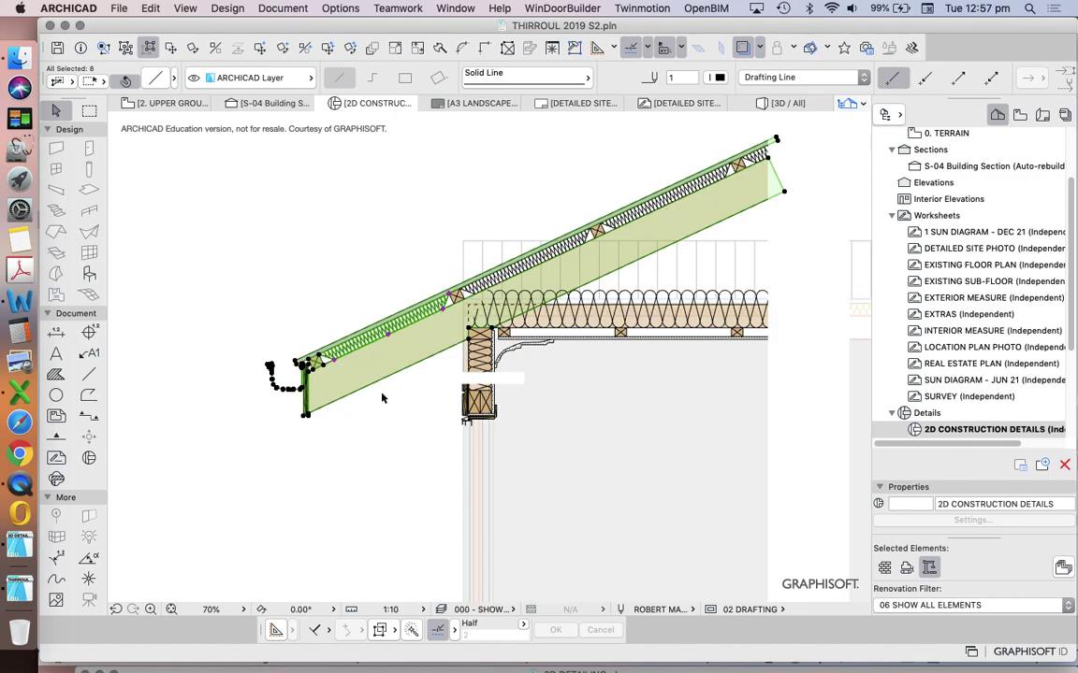
pyautogui.keyDown('shift'); pyautogui.moveTo(378, 392); pyautogui.dragTo(342, 261); pyautogui.keyUp('shift')
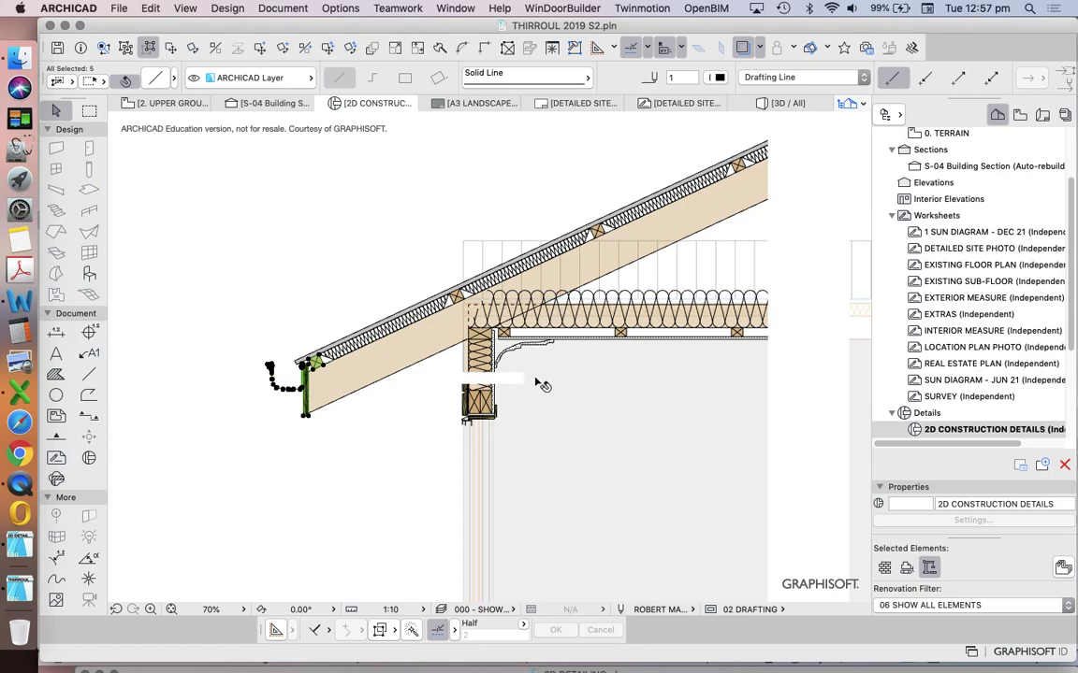
pyautogui.click(276, 390)
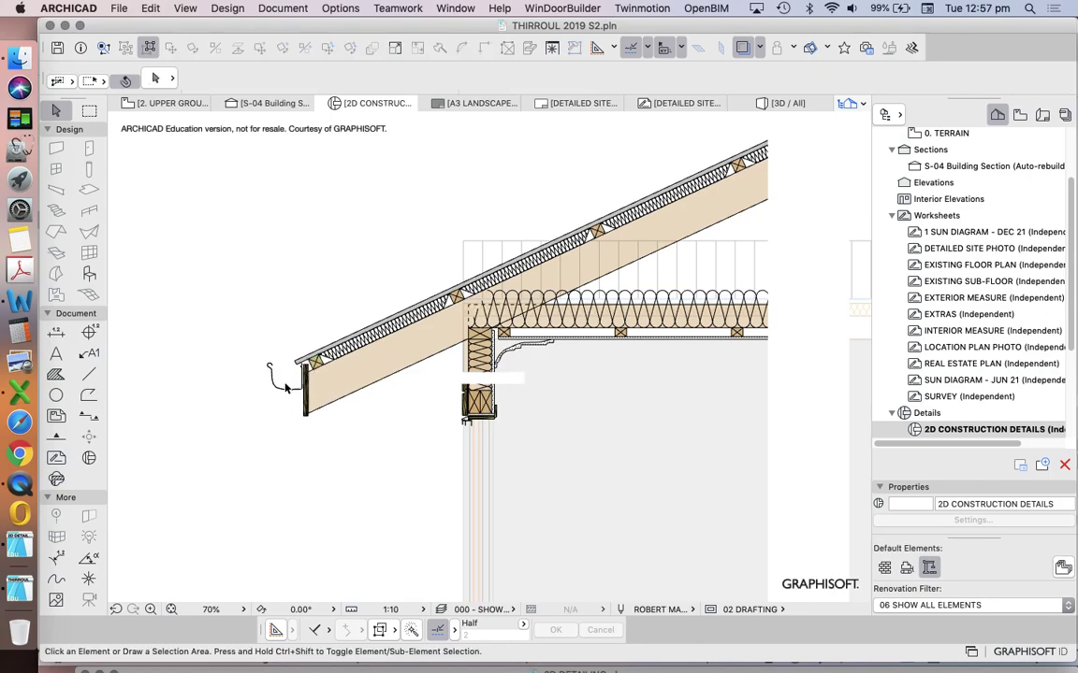
pyautogui.scroll(3, 284, 390)
pyautogui.press('Delete')
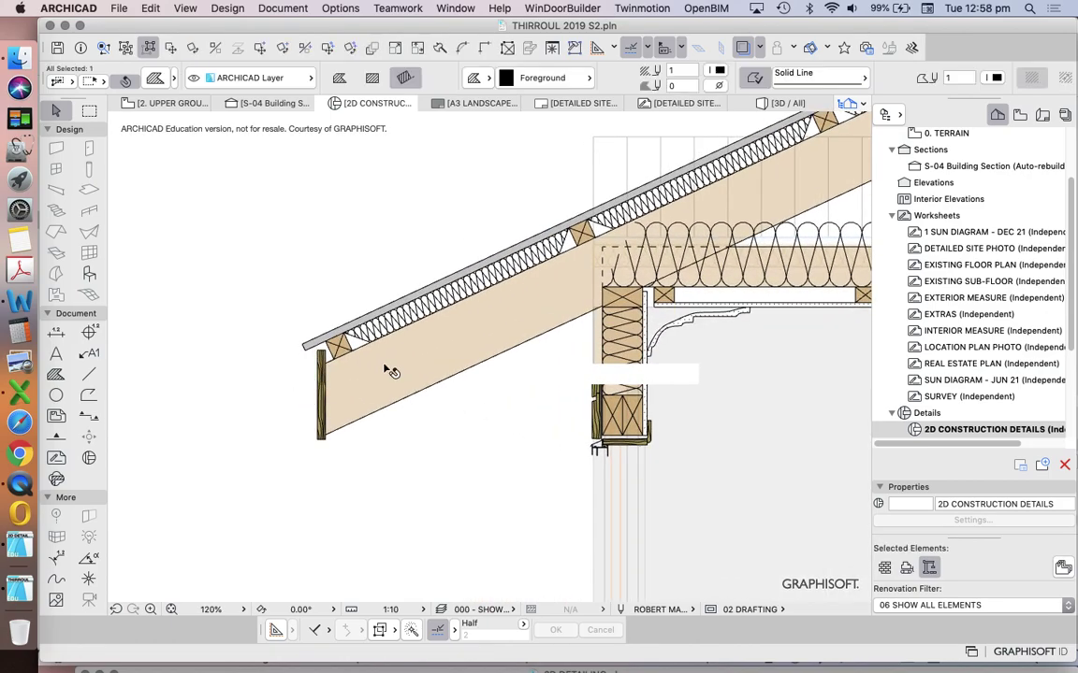
# Copy the timber fascia board into the empty space above the roof slope and delete the original from the rafter end.
pyautogui.scroll(2, 405, 387)
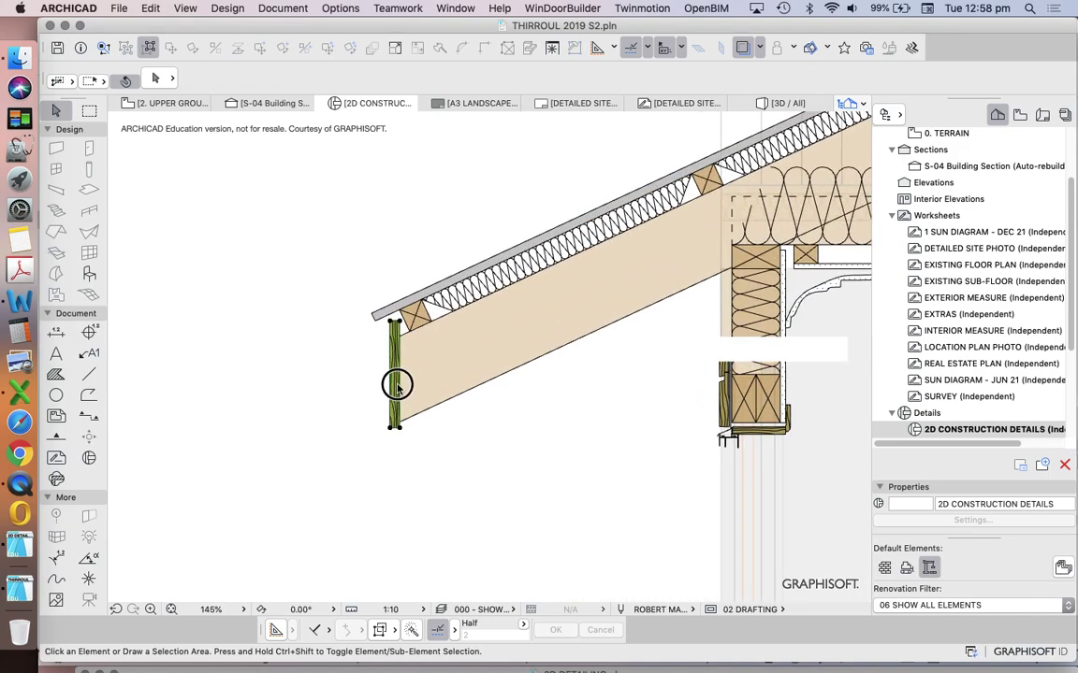
pyautogui.click(396, 384)
pyautogui.click(260, 50)
pyautogui.click(405, 409)
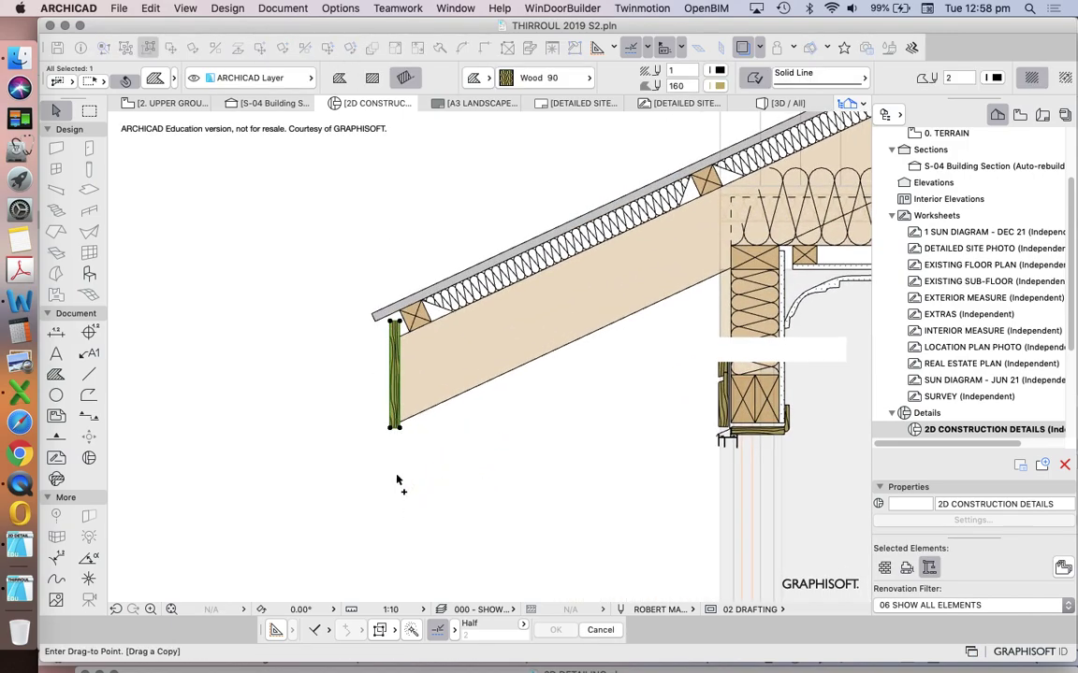
pyautogui.scroll(-4, 397, 475)
pyautogui.click(509, 292)
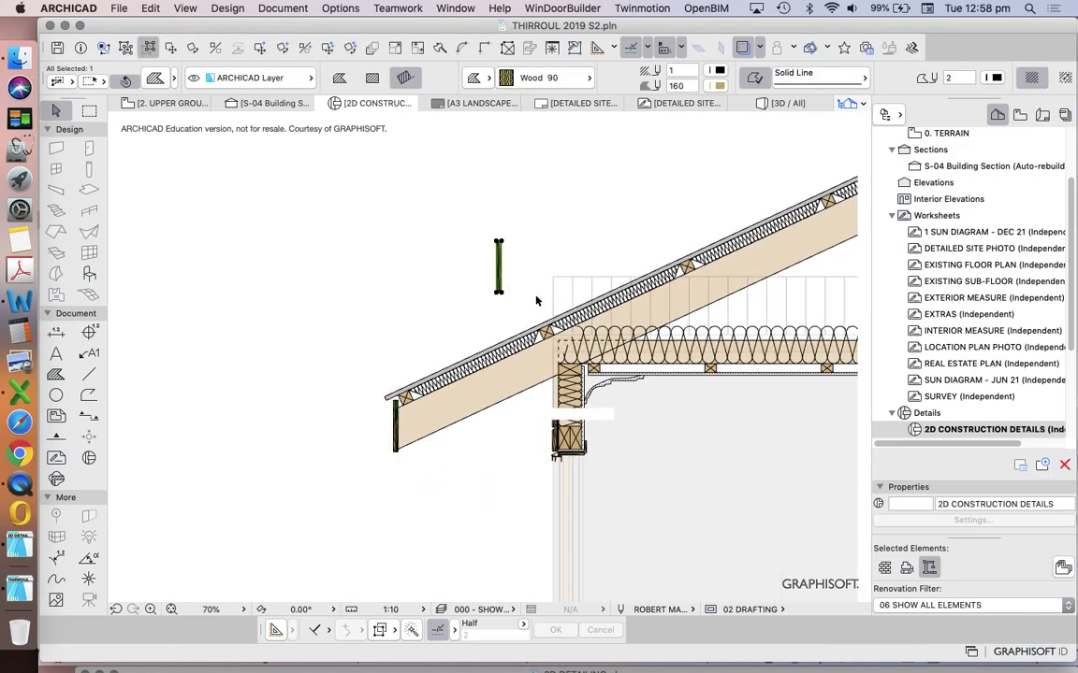
pyautogui.click(398, 419)
pyautogui.press('Escape')
# Examine the fiber insulation and the timber battens between the roof sheeting and the rafter.
pyautogui.scroll(5, 447, 361)
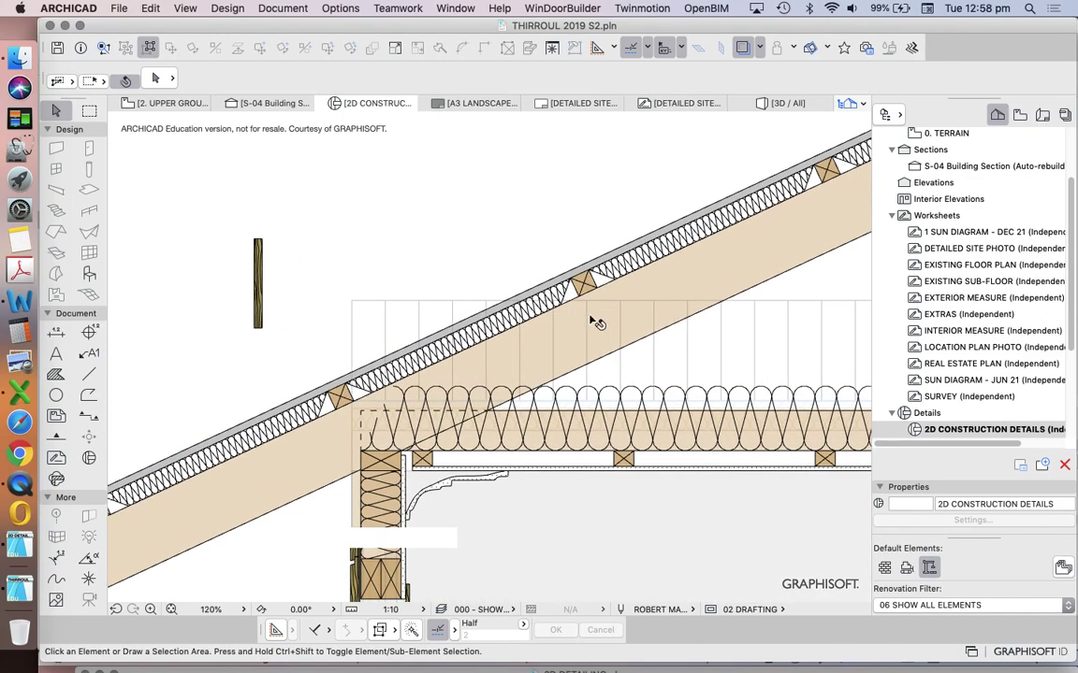
pyautogui.scroll(-3, 594, 323)
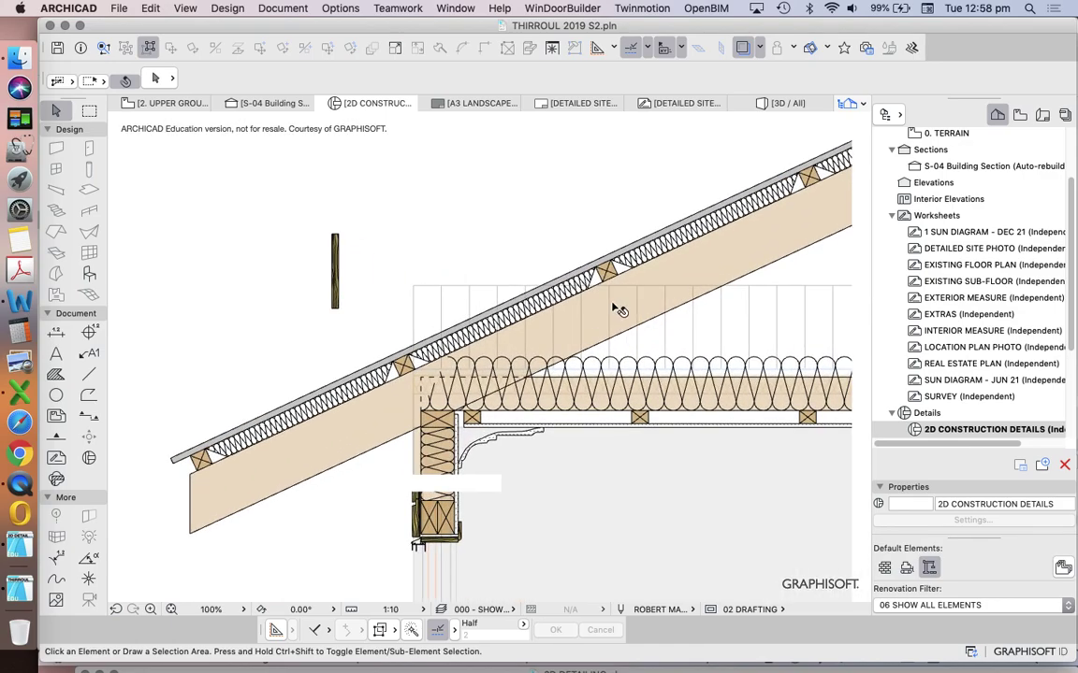
pyautogui.scroll(2, 589, 305)
pyautogui.click(566, 301)
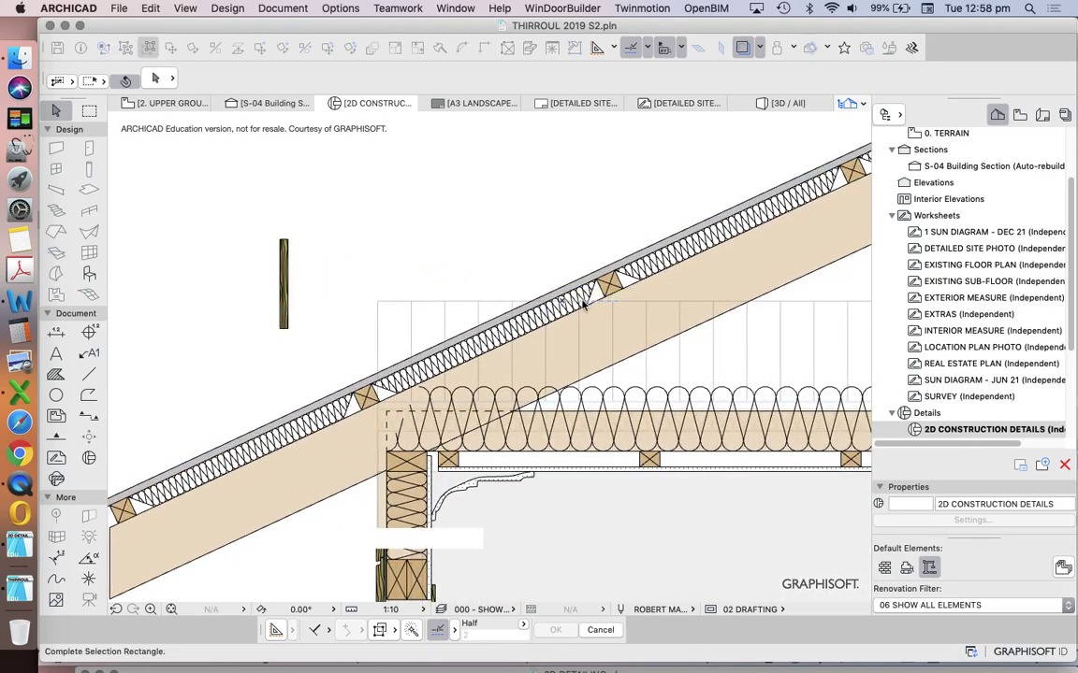
pyautogui.click(582, 304)
pyautogui.scroll(4, 589, 300)
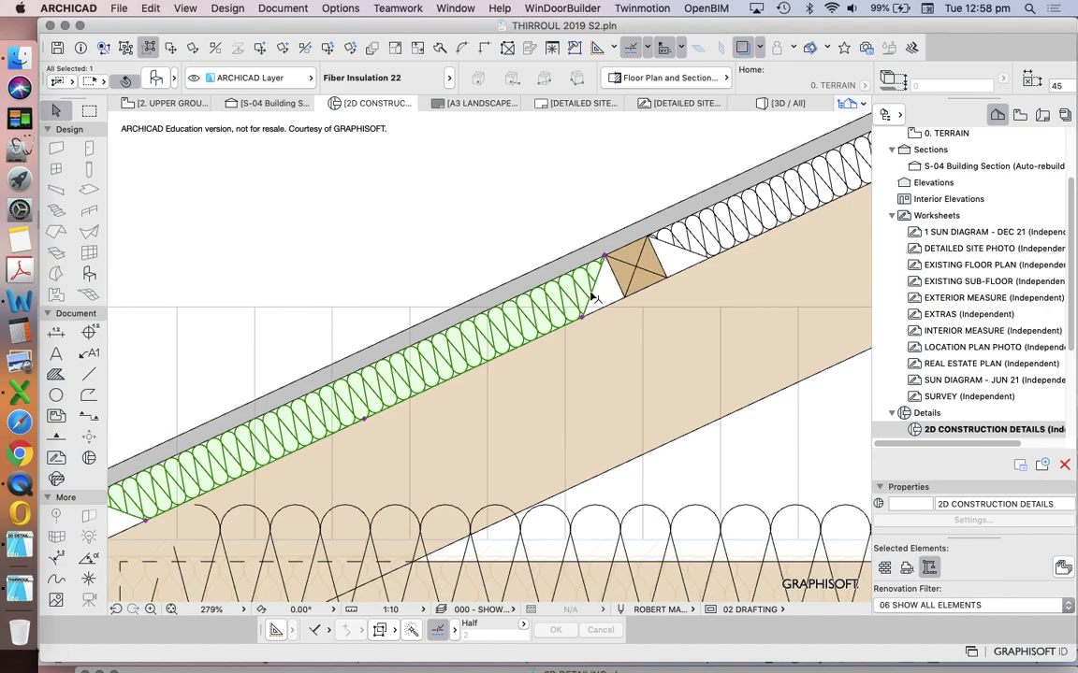
pyautogui.scroll(-5, 594, 298)
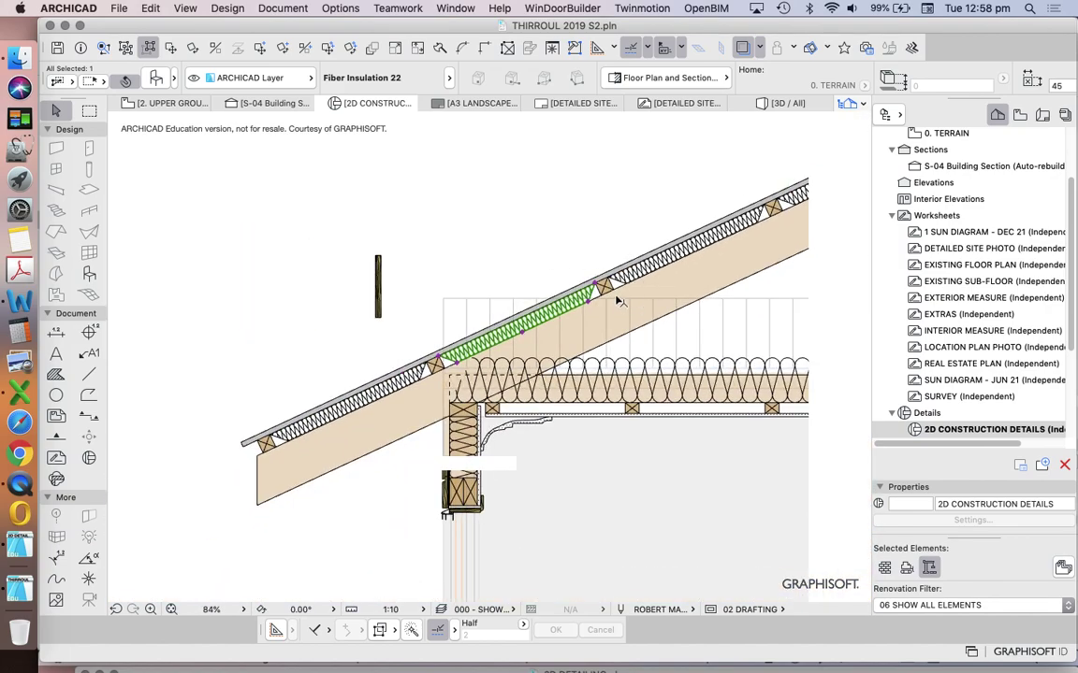
pyautogui.scroll(3, 618, 301)
pyautogui.press('Escape')
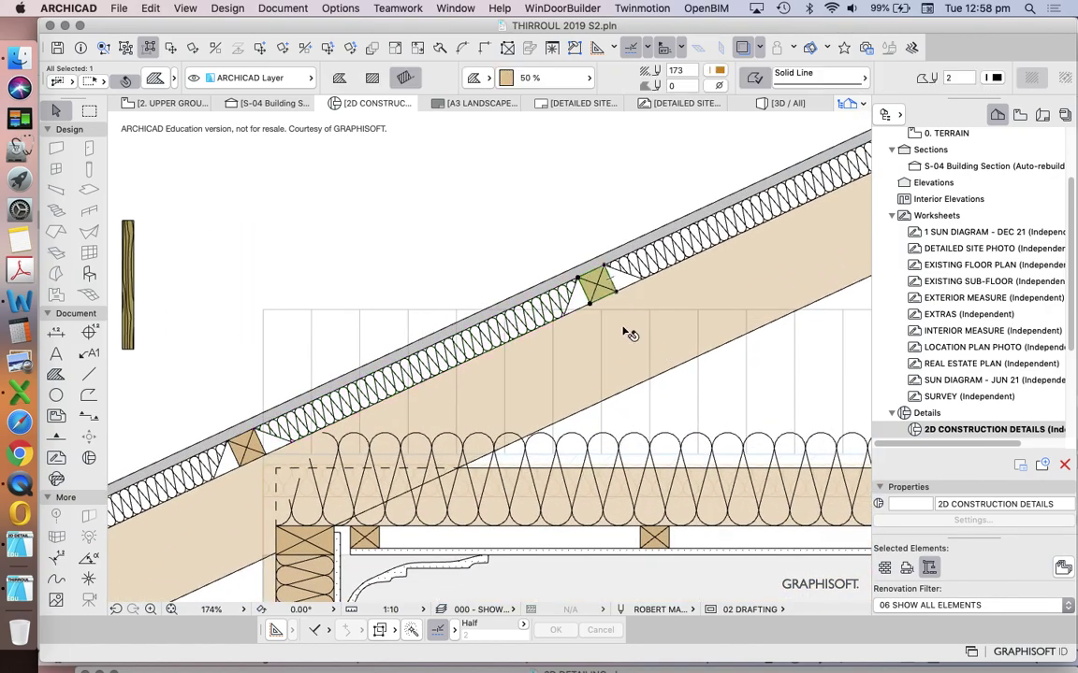
pyautogui.scroll(-4, 625, 313)
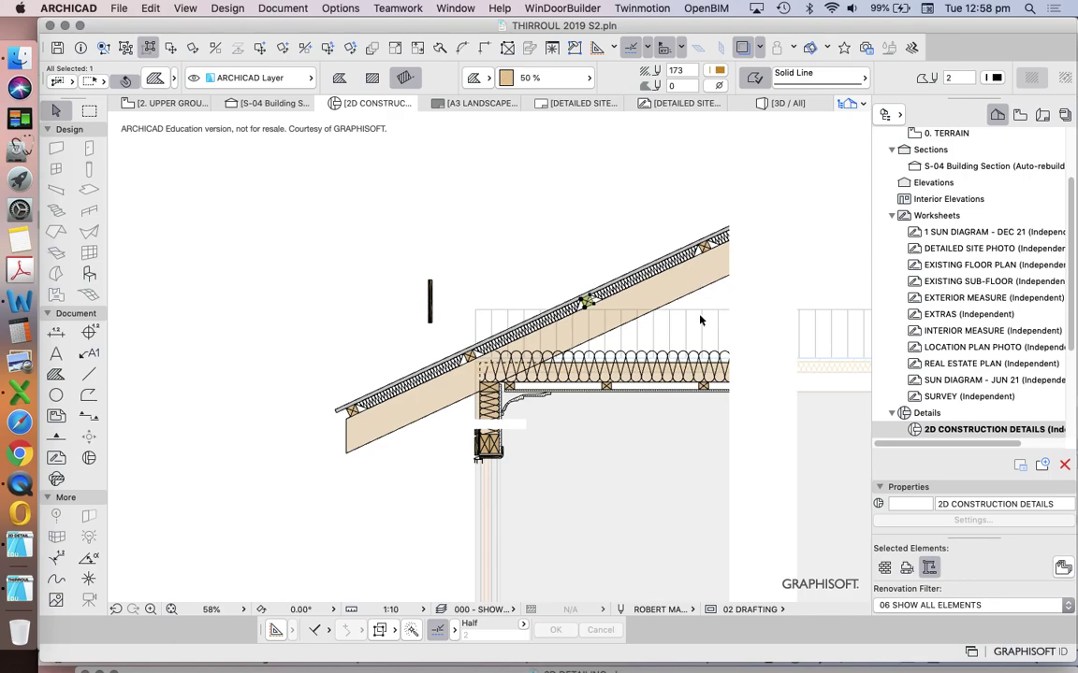
pyautogui.scroll(2, 630, 273)
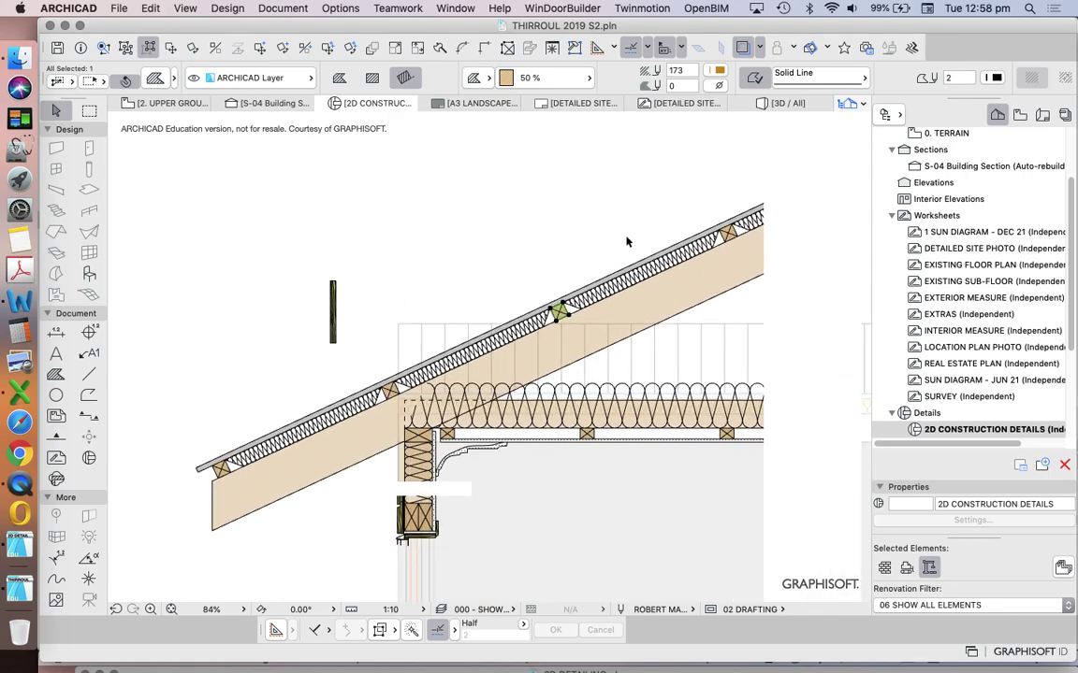
pyautogui.press('Escape')
# Examine the sloping rafter fill, and select the ceiling joist fill beneath the roof.
pyautogui.scroll(-2, 510, 285)
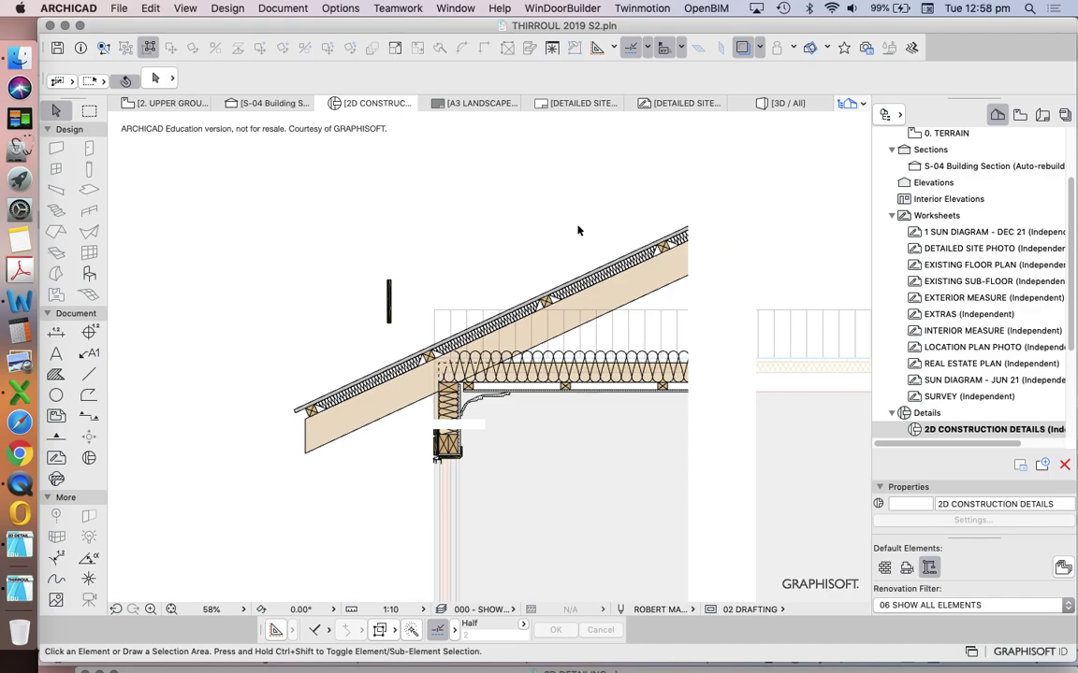
pyautogui.click(576, 257)
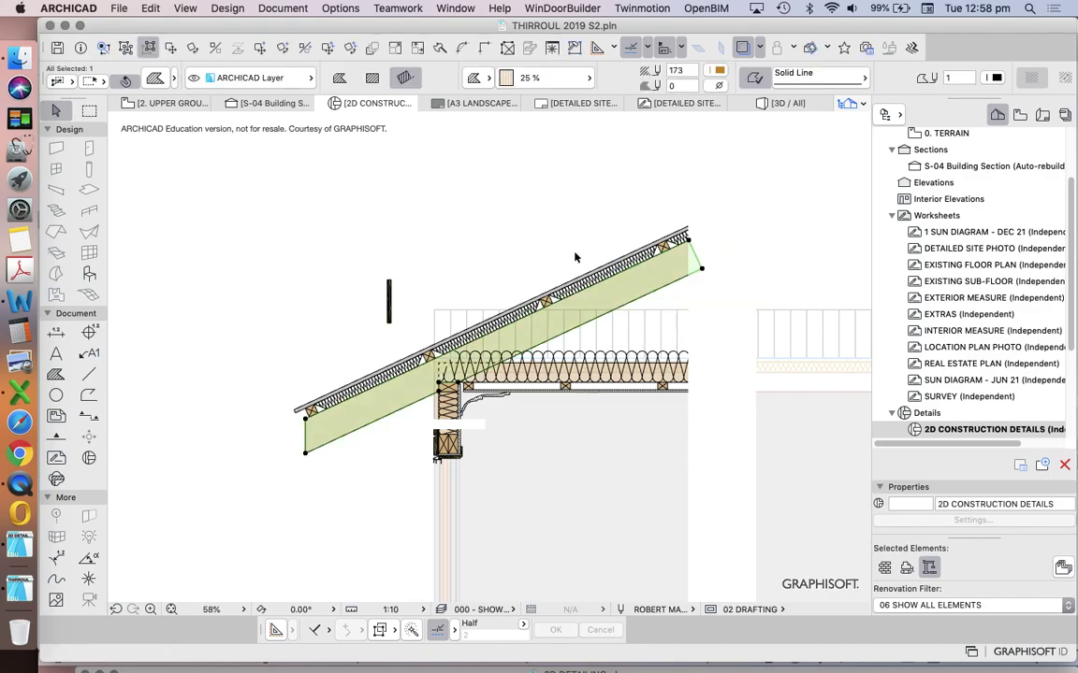
pyautogui.press('Escape')
pyautogui.scroll(6, 588, 378)
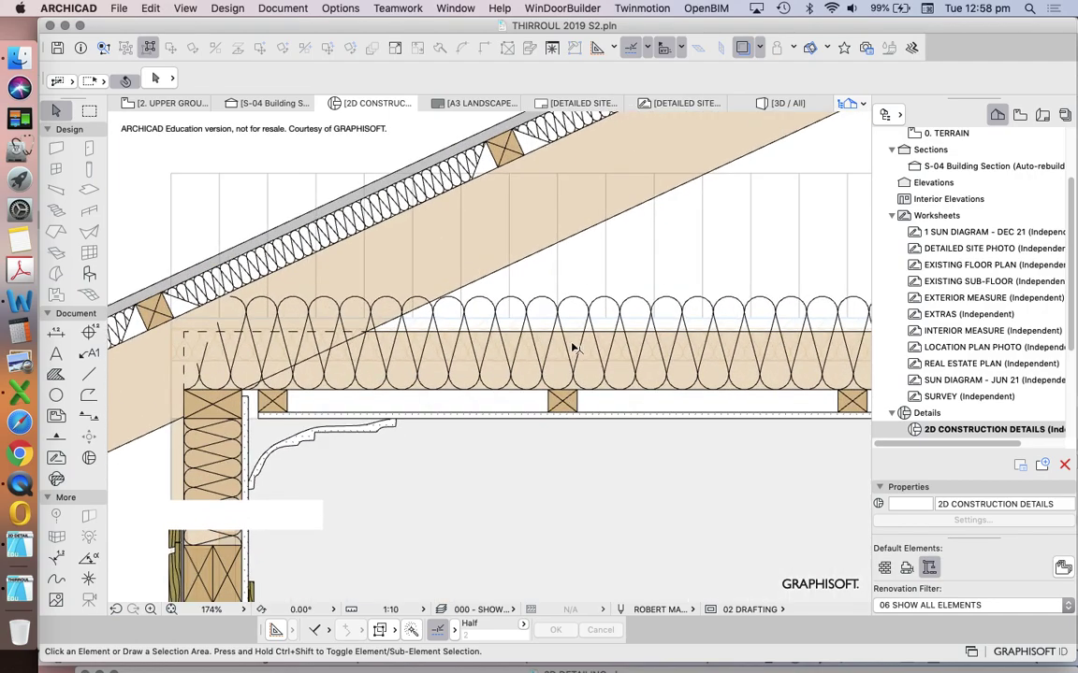
pyautogui.click(490, 380)
pyautogui.scroll(-5, 489, 383)
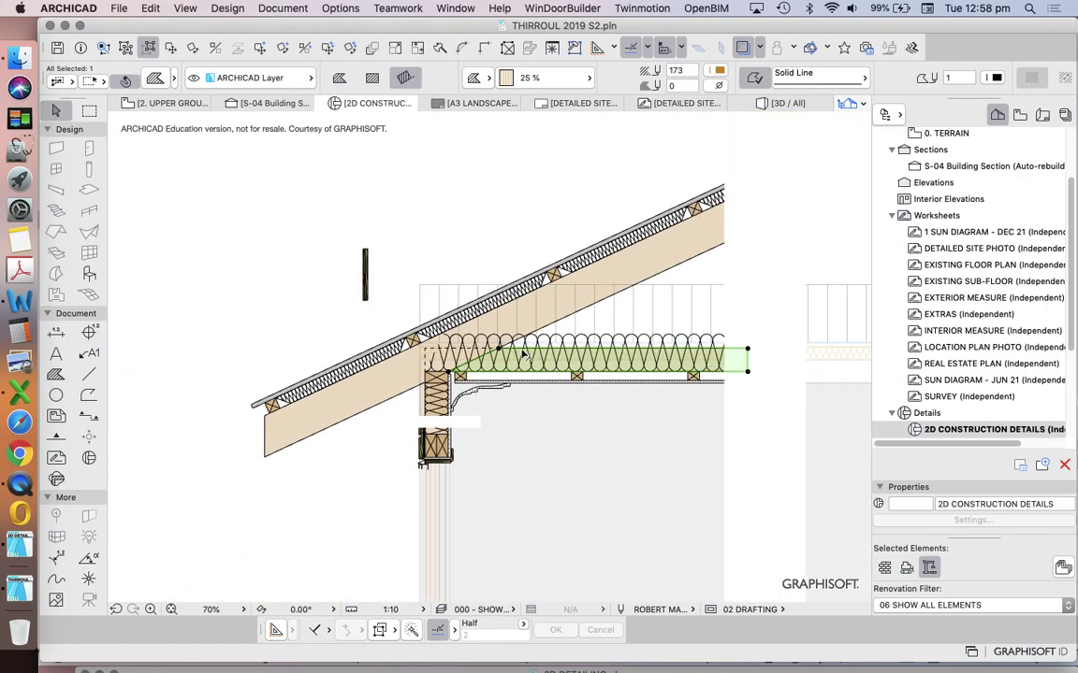
# Clear the joist selection and move the timber fascia board farther away from the eaves, into the empty space beside the roof.
pyautogui.scroll(-2, 465, 319)
pyautogui.press('Escape')
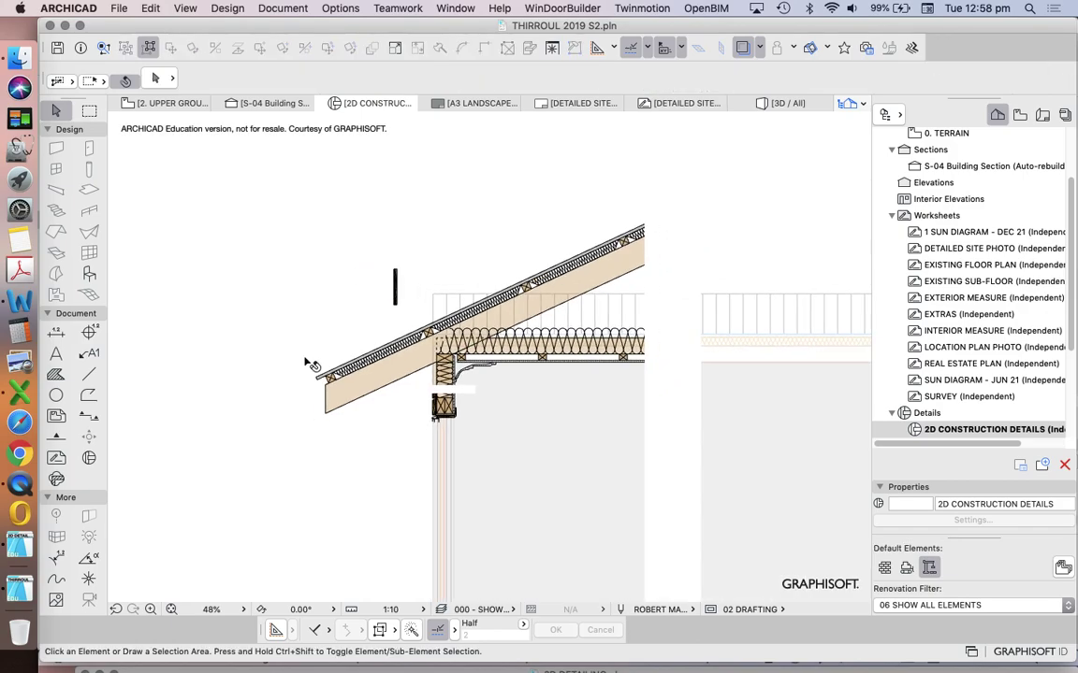
pyautogui.moveTo(395, 288); pyautogui.dragTo(246, 289)
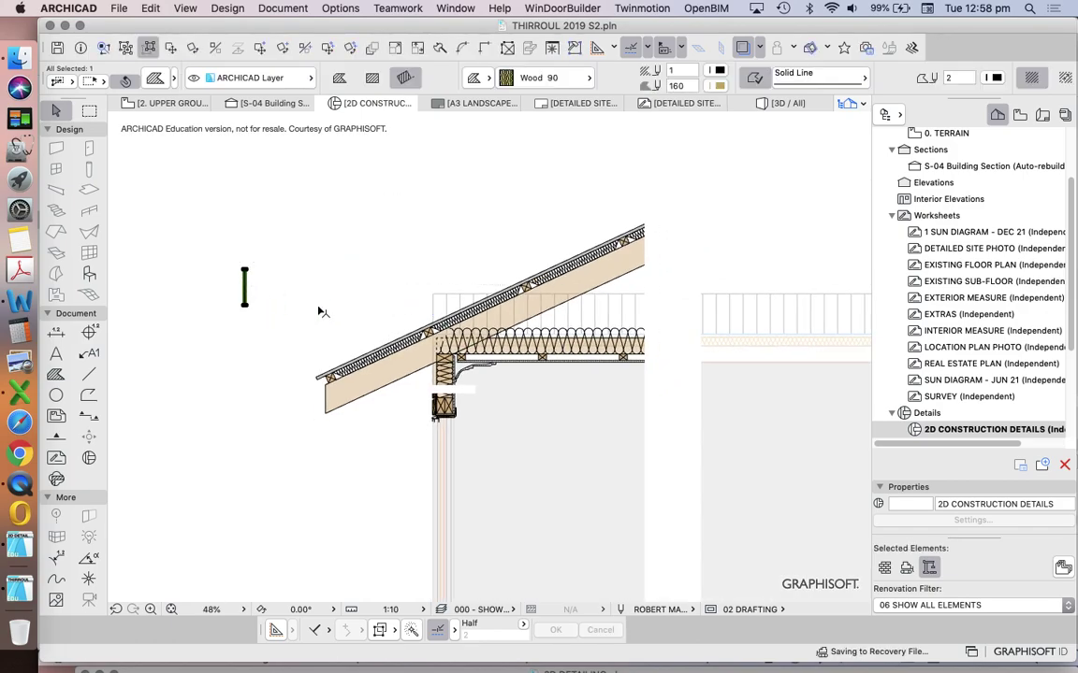
pyautogui.press('Escape')
# Move the sloping rafter, roof sheeting and eaves elements up, clear of the ceiling and wall assembly.
pyautogui.scroll(-5, 400, 331)
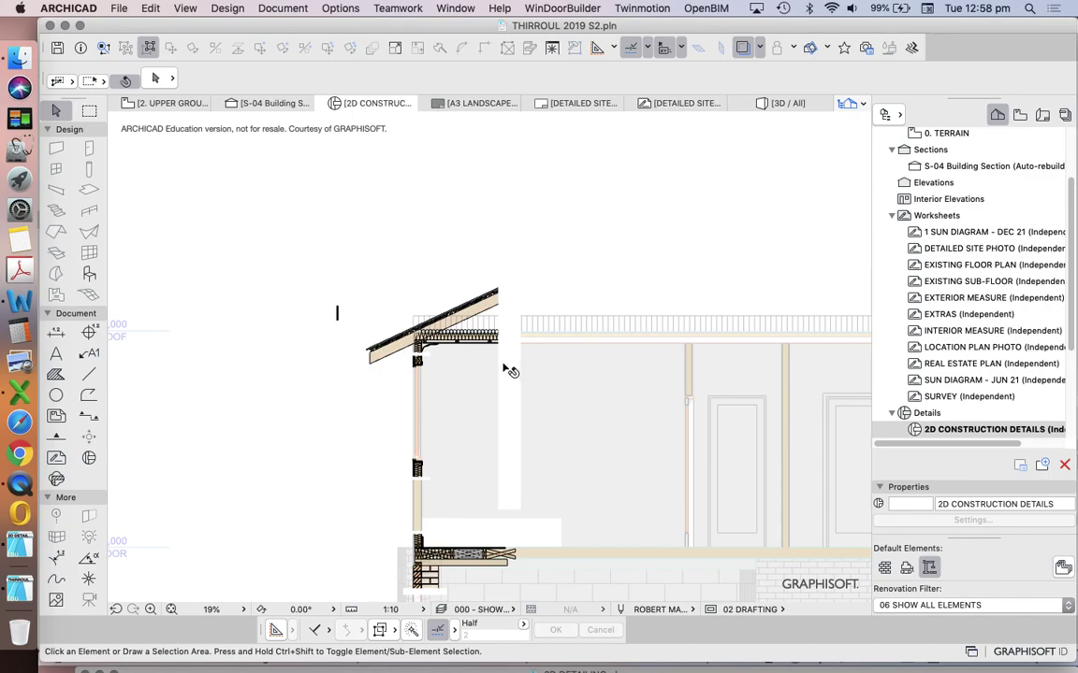
pyautogui.scroll(7, 503, 367)
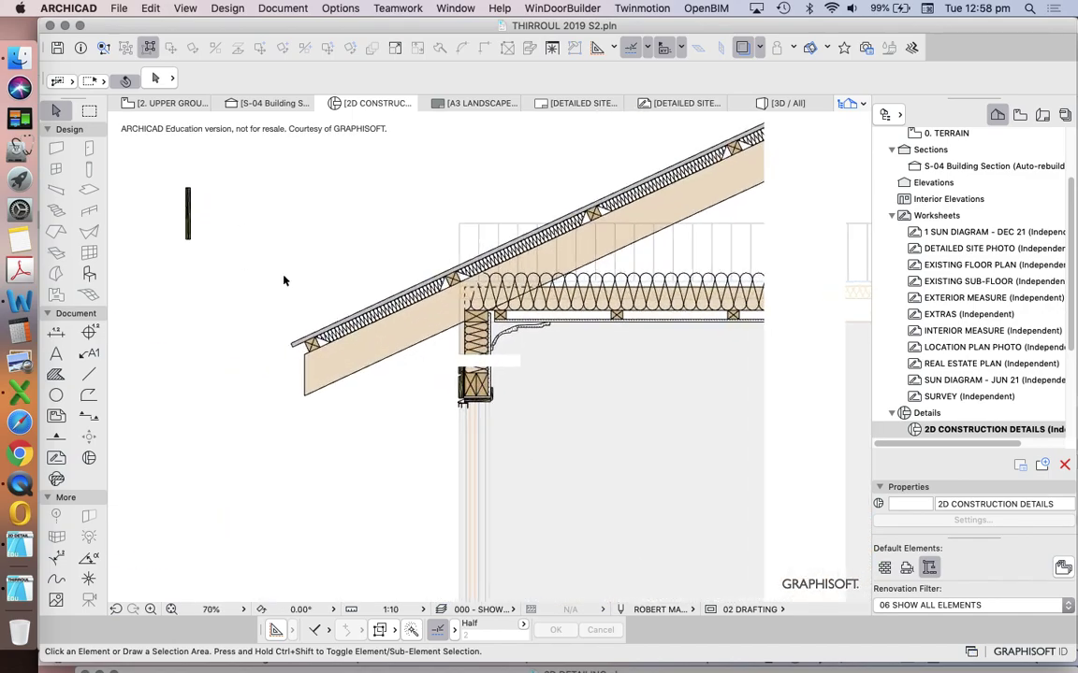
pyautogui.scroll(-2, 517, 337)
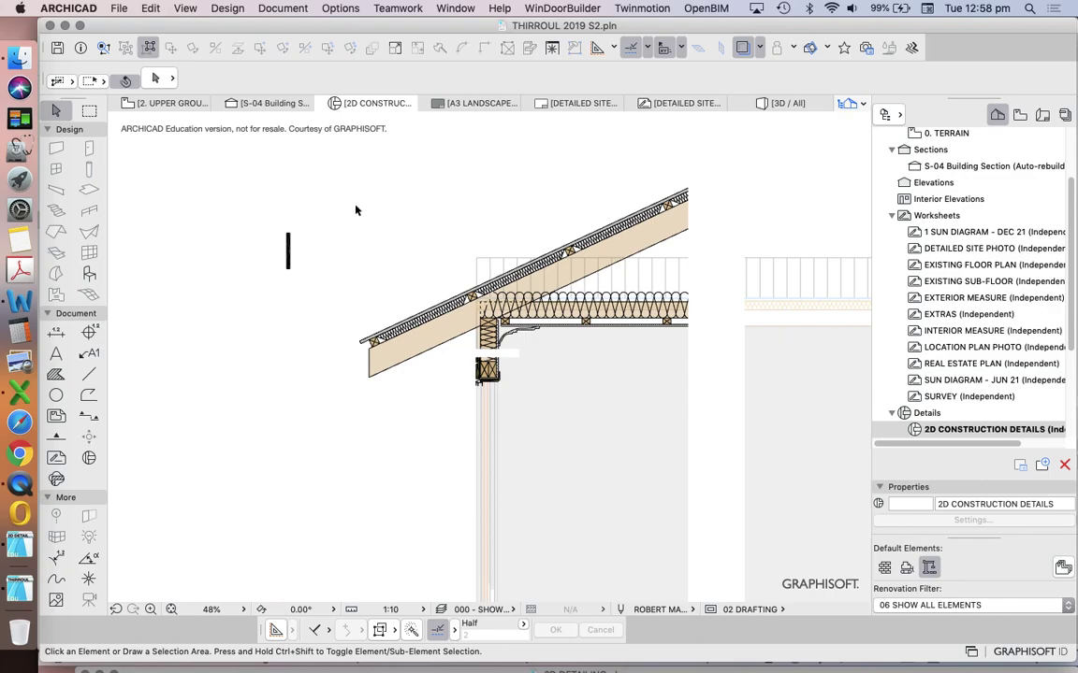
pyautogui.moveTo(355, 210); pyautogui.dragTo(482, 397)
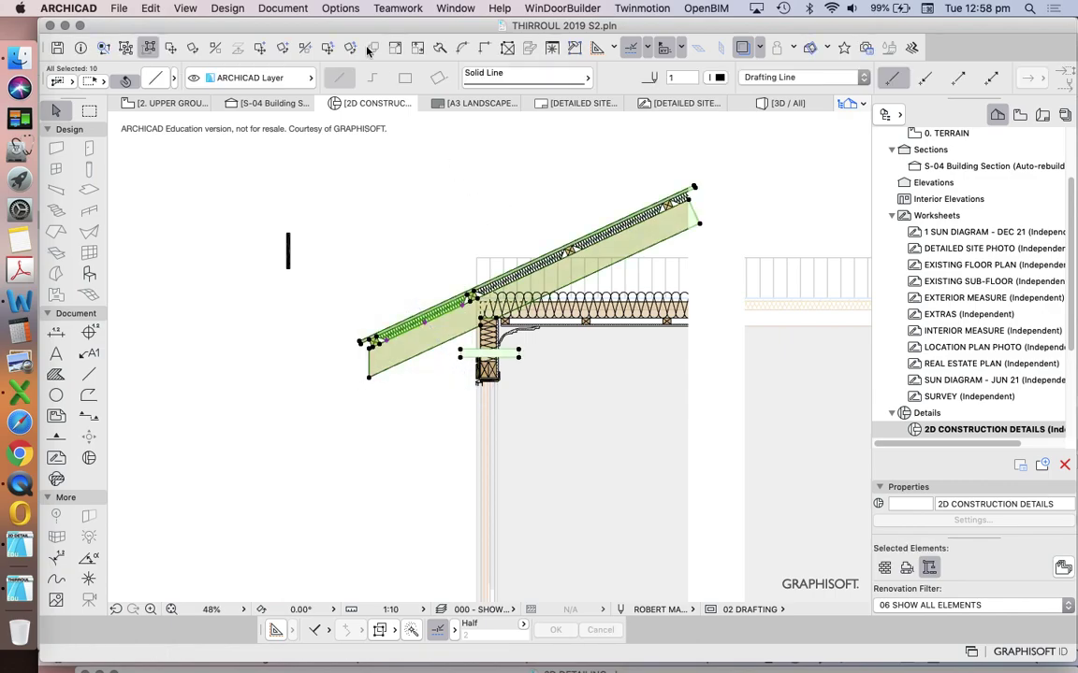
pyautogui.click(172, 49)
pyautogui.click(455, 344)
pyautogui.click(474, 170)
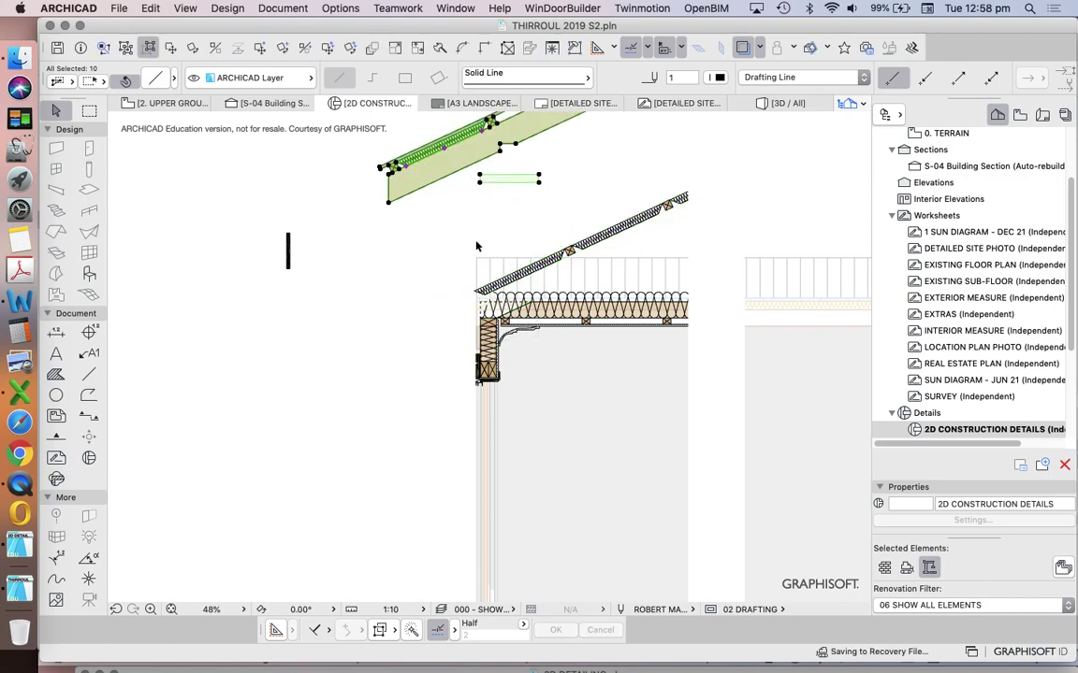
# Delete the sloping insulation and timber battens left behind above the ceiling.
pyautogui.click(474, 201)
pyautogui.click(697, 275)
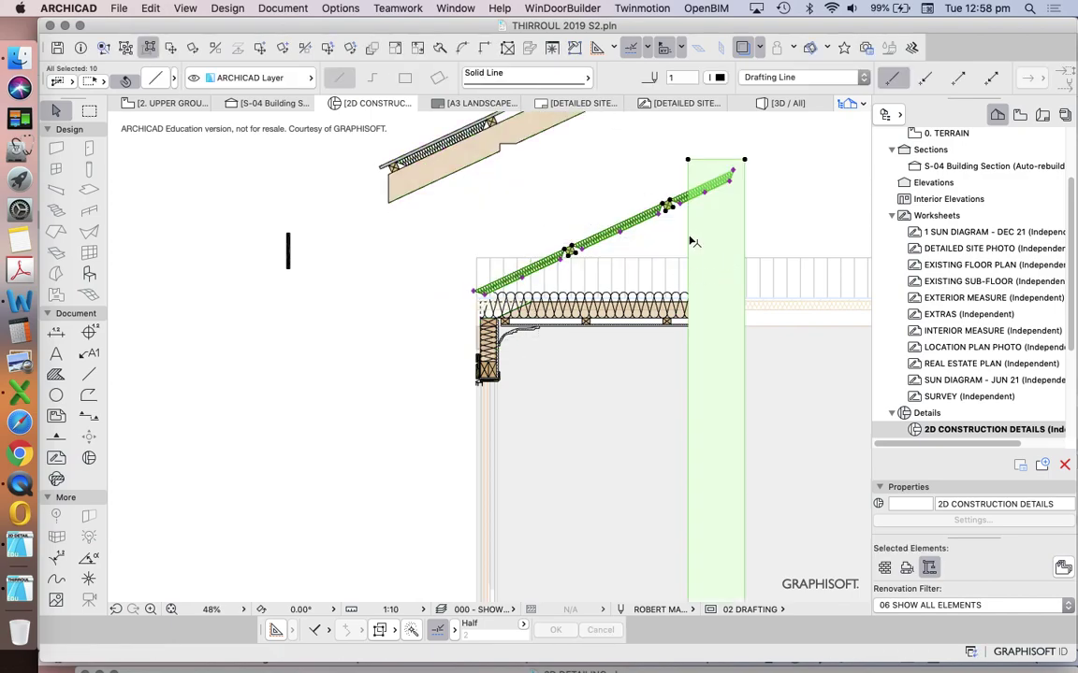
pyautogui.press('Delete')
pyautogui.scroll(-5, 572, 365)
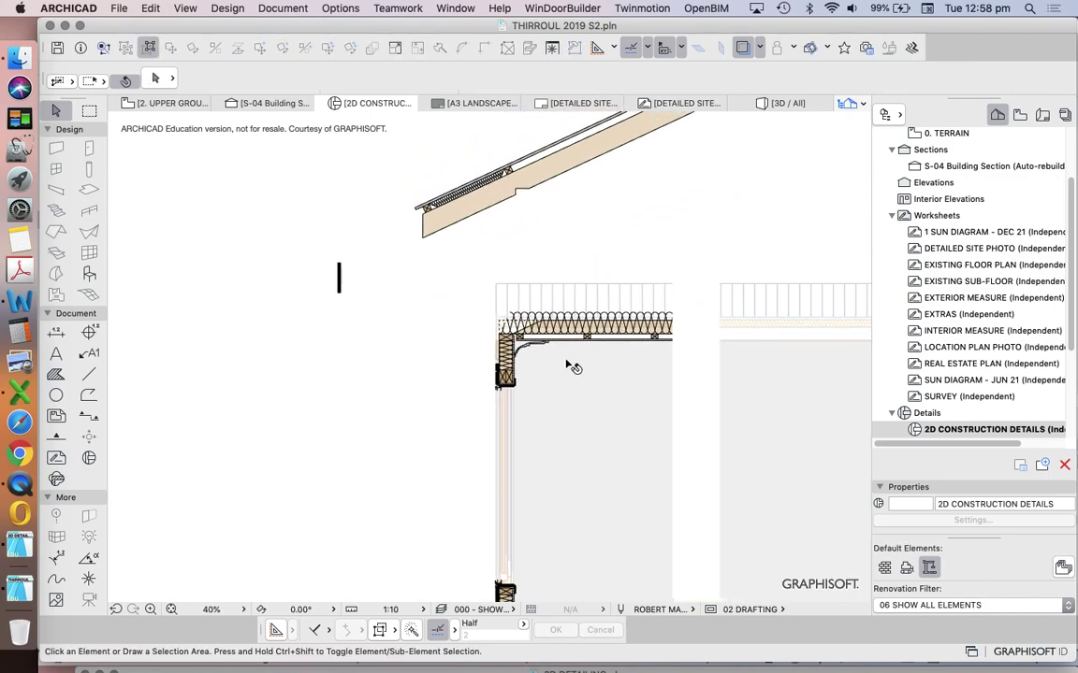
# Delete the dashed outline at the joist's end and the ceiling joist fill behind the insulation.
pyautogui.scroll(6, 577, 355)
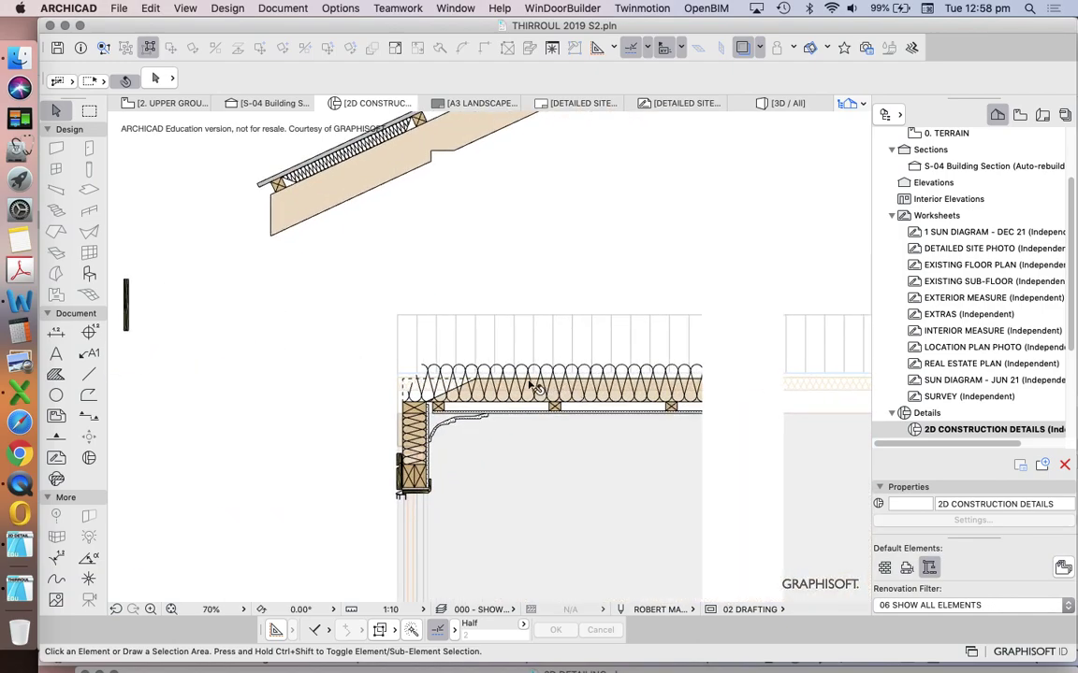
pyautogui.scroll(4, 517, 378)
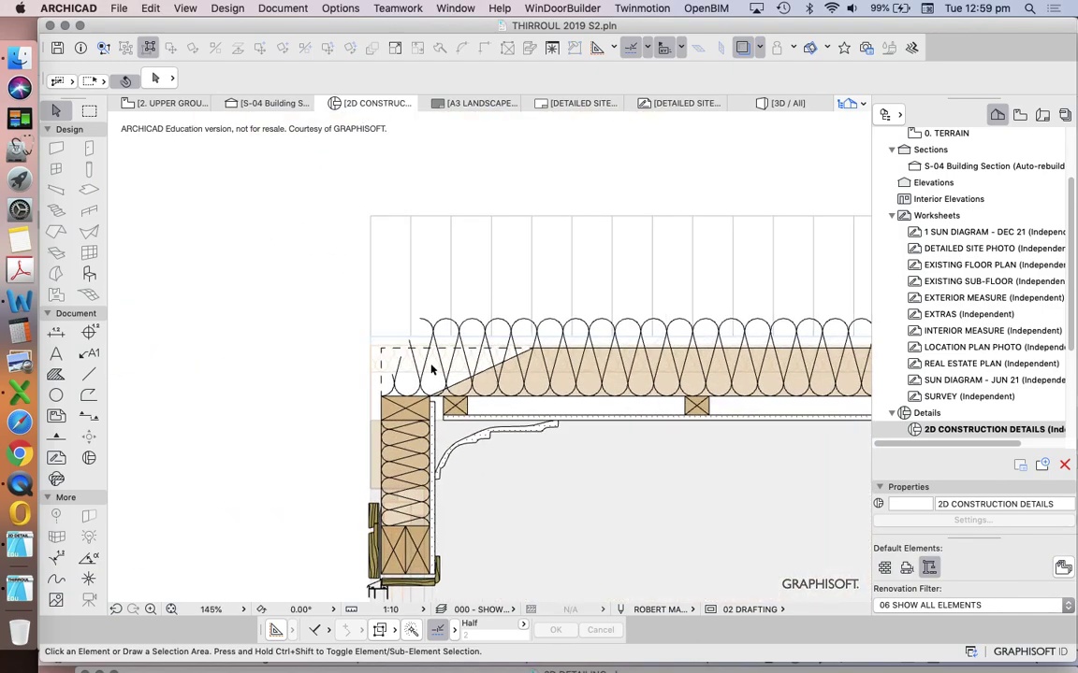
pyautogui.click(394, 350)
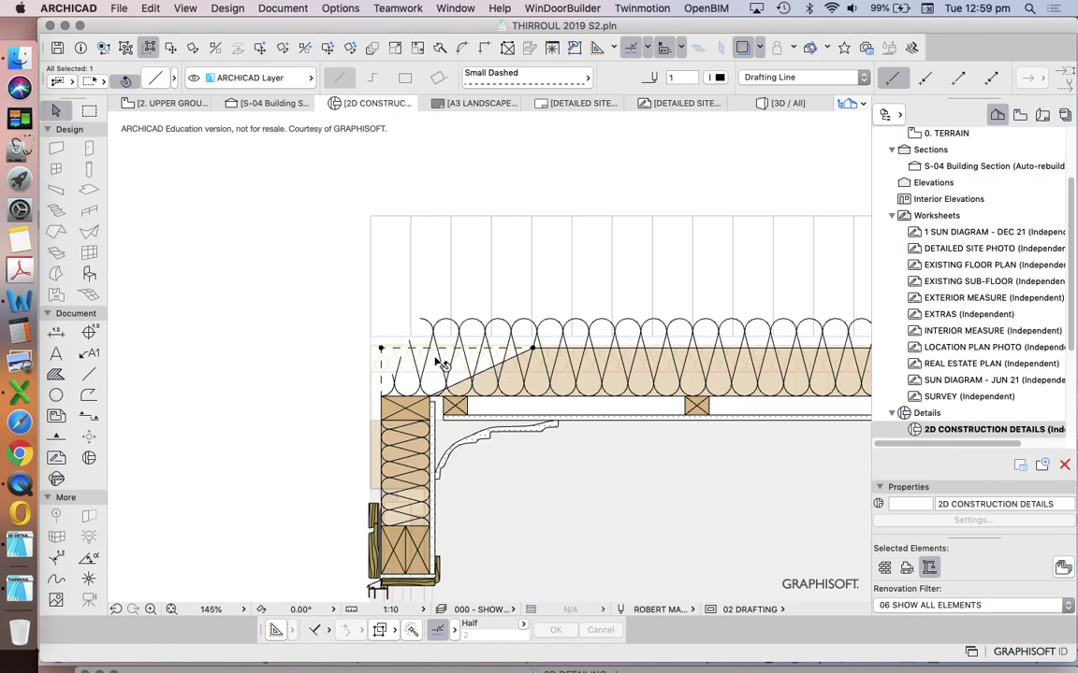
pyautogui.click(524, 346)
pyautogui.scroll(-1, 525, 344)
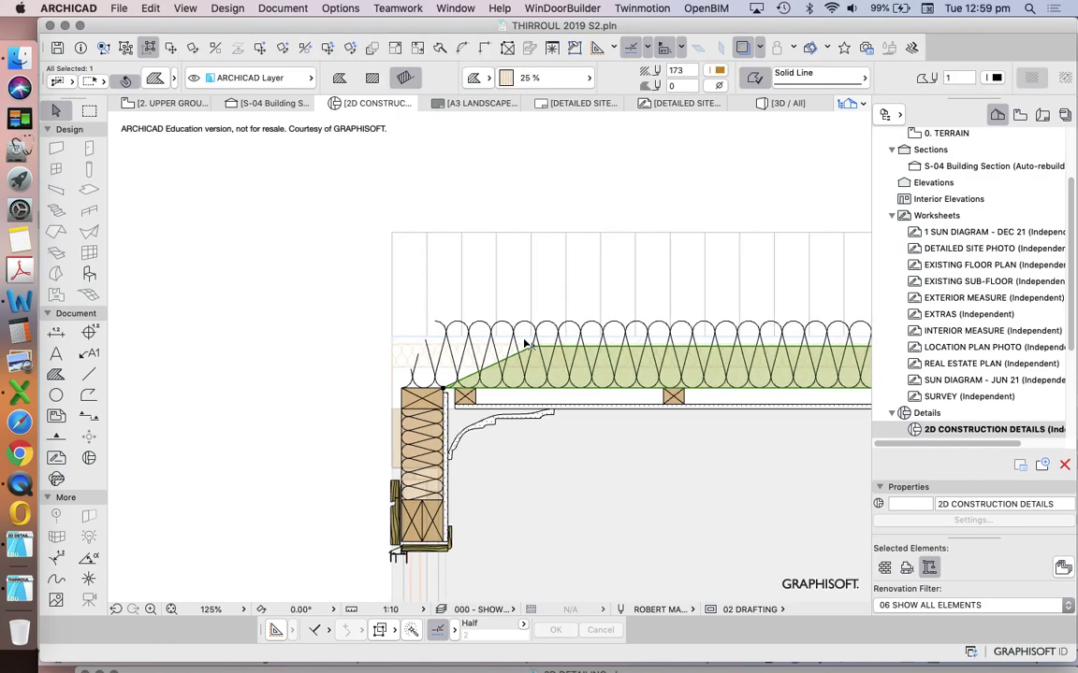
pyautogui.scroll(-1, 524, 344)
pyautogui.press('Delete')
pyautogui.scroll(1, 467, 383)
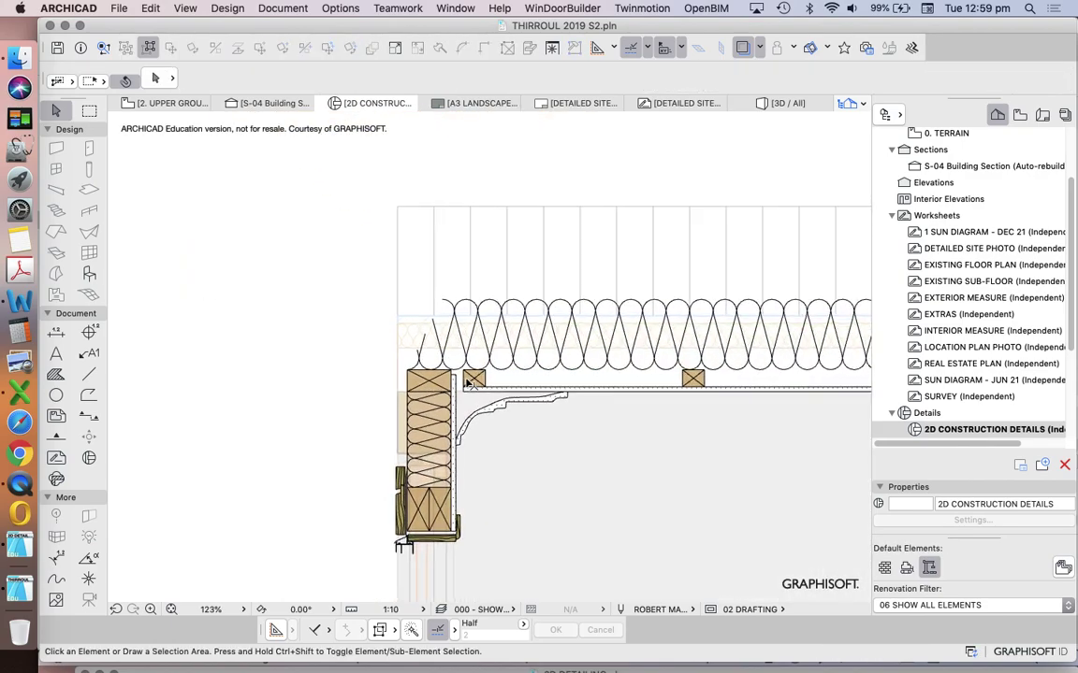
# Copy the timber top plate with its crossed diagonals into the empty space outside the wall.
pyautogui.scroll(6, 468, 385)
pyautogui.scroll(-3, 311, 242)
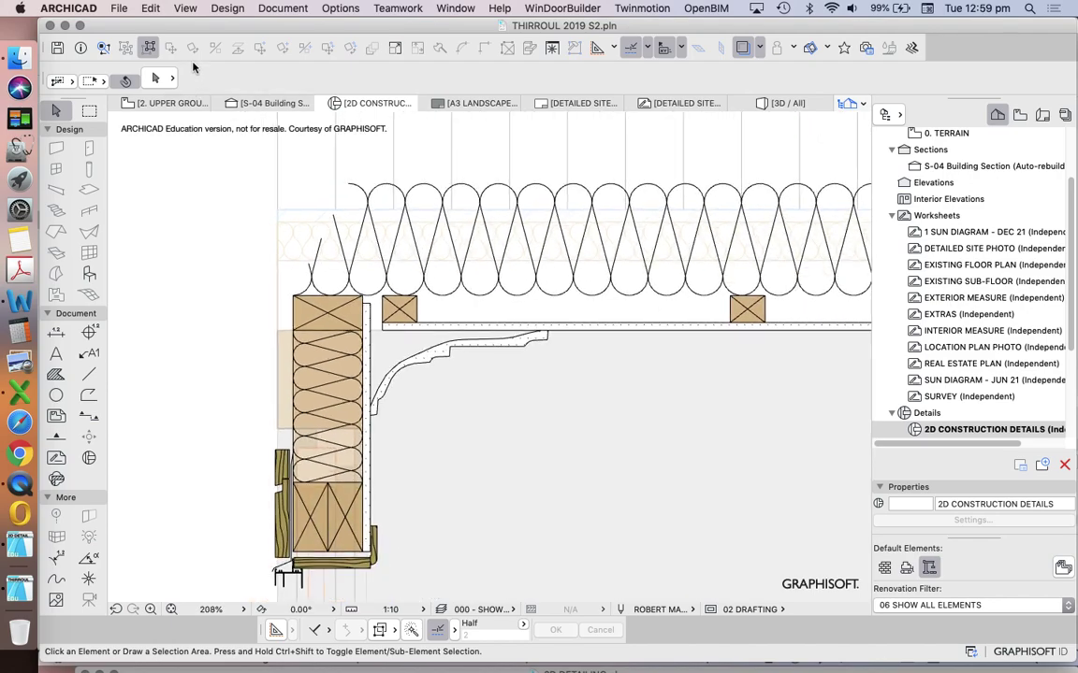
pyautogui.scroll(5, 329, 315)
pyautogui.moveTo(161, 252); pyautogui.dragTo(412, 348)
pyautogui.scroll(-6, 271, 303)
pyautogui.rightClick(263, 282)
pyautogui.moveTo(412, 400)
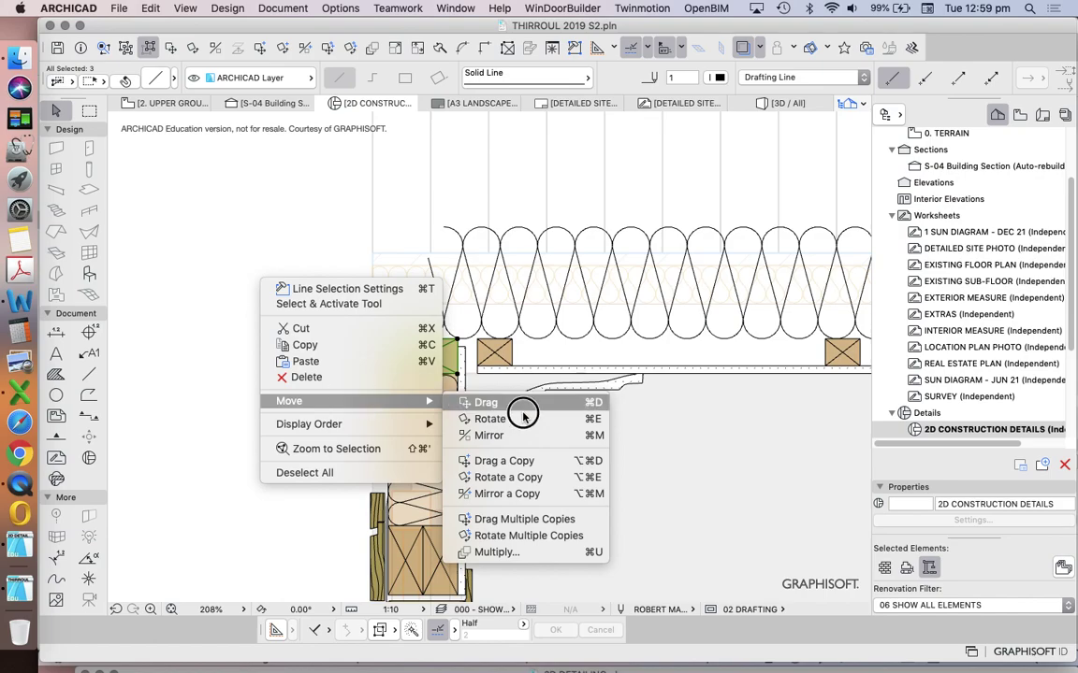
pyautogui.click(531, 451)
pyautogui.click(436, 365)
pyautogui.click(286, 273)
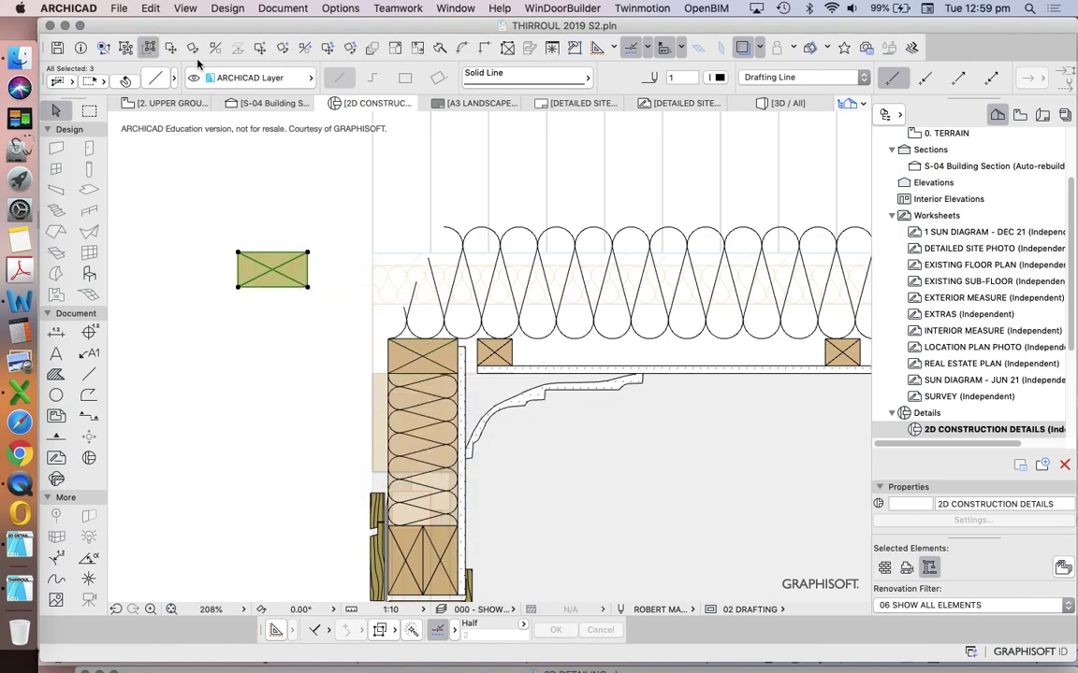
# Rotate the copied timber plate 90° so that it stands upright.
pyautogui.click(193, 48)
pyautogui.click(267, 300)
pyautogui.click(341, 305)
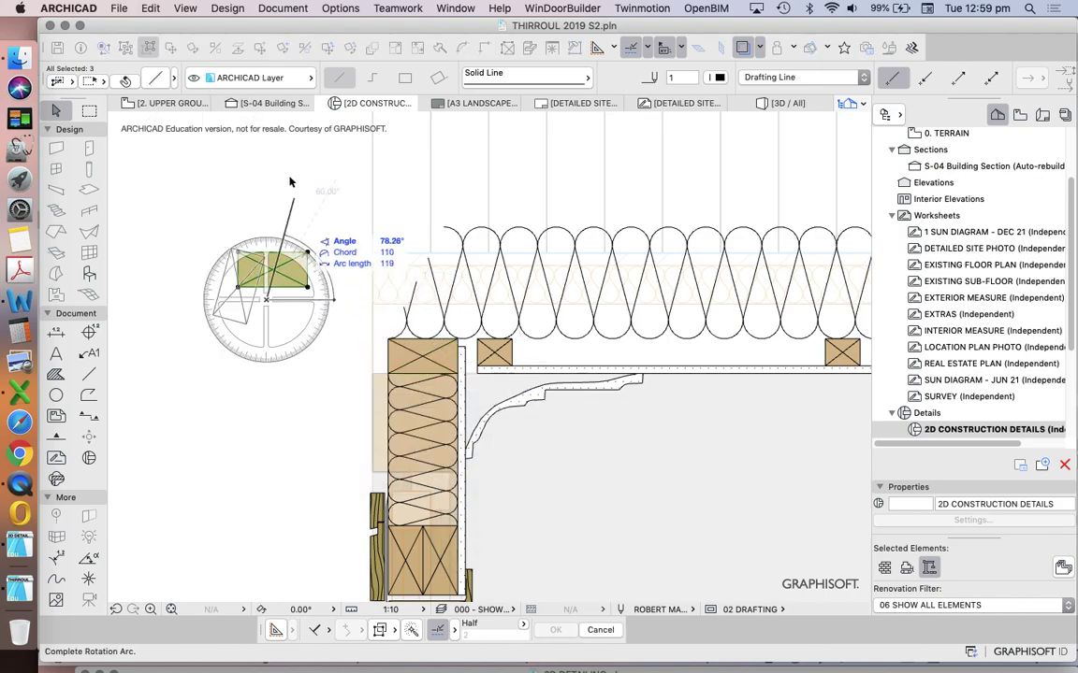
pyautogui.click(240, 142)
# Draw a vertical 190 mm guide line upward from the lower outer corner of the upright timber.
pyautogui.click(89, 374)
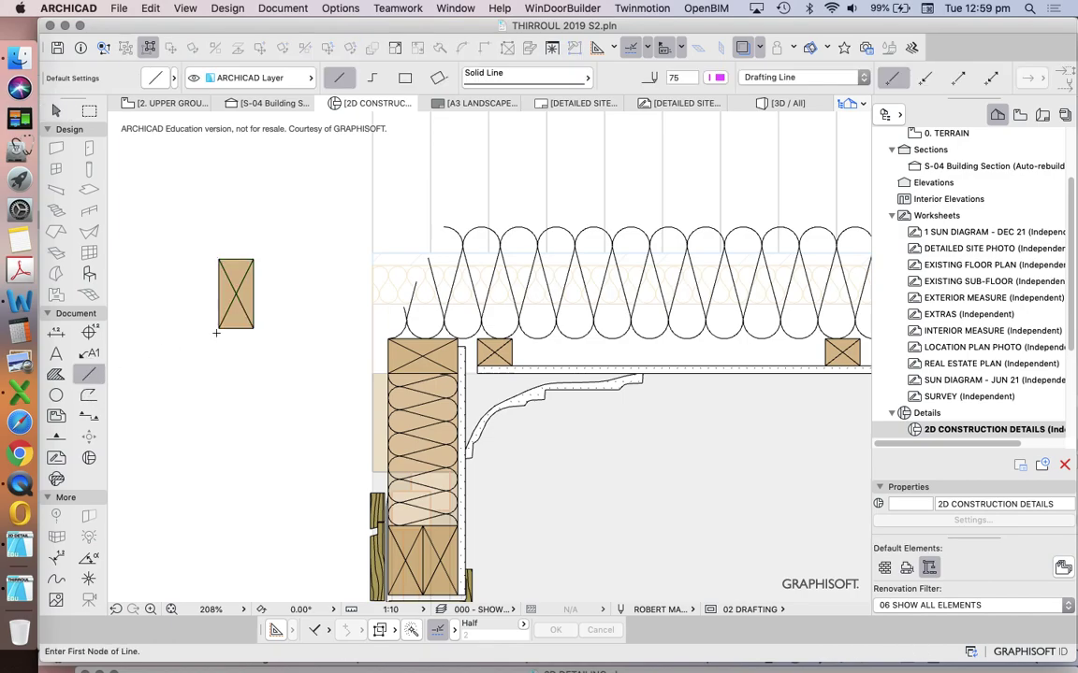
pyautogui.scroll(3, 305, 373)
pyautogui.hscroll(-3, 305, 373)
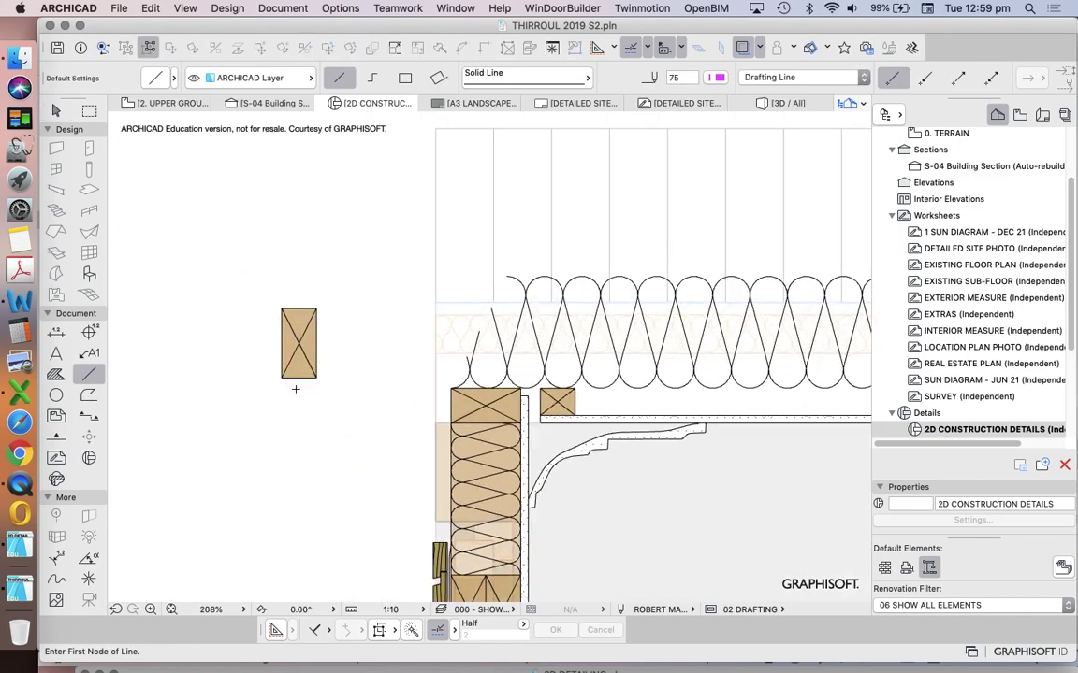
pyautogui.click(282, 377)
pyautogui.press('Tab')
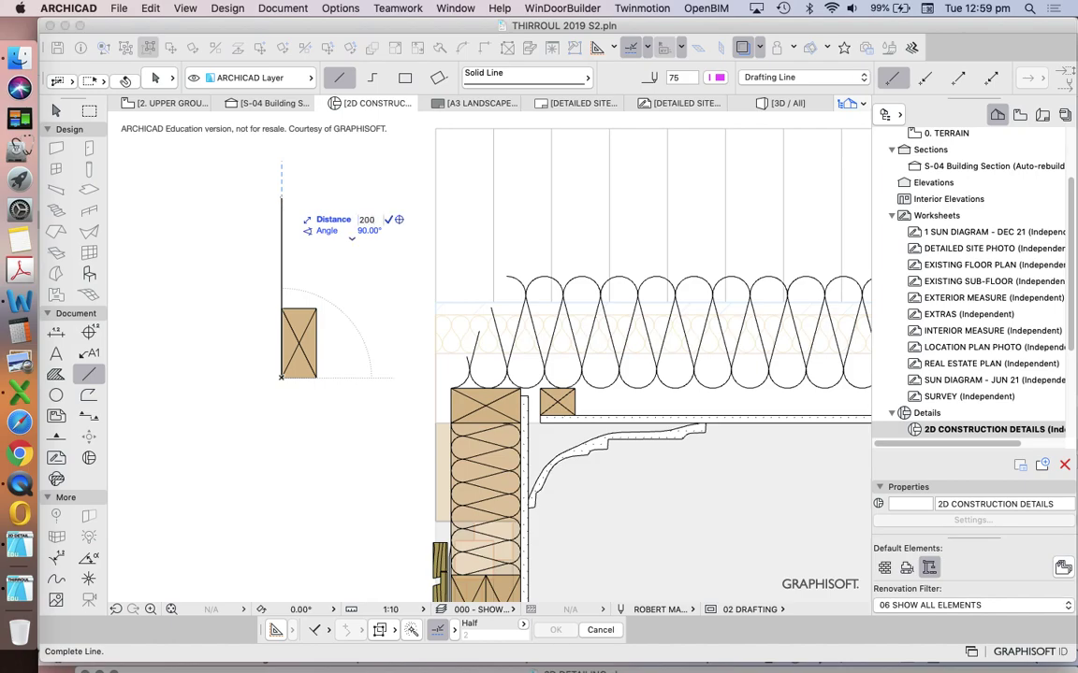
pyautogui.write('190')
pyautogui.press('Return')
pyautogui.press('Escape')
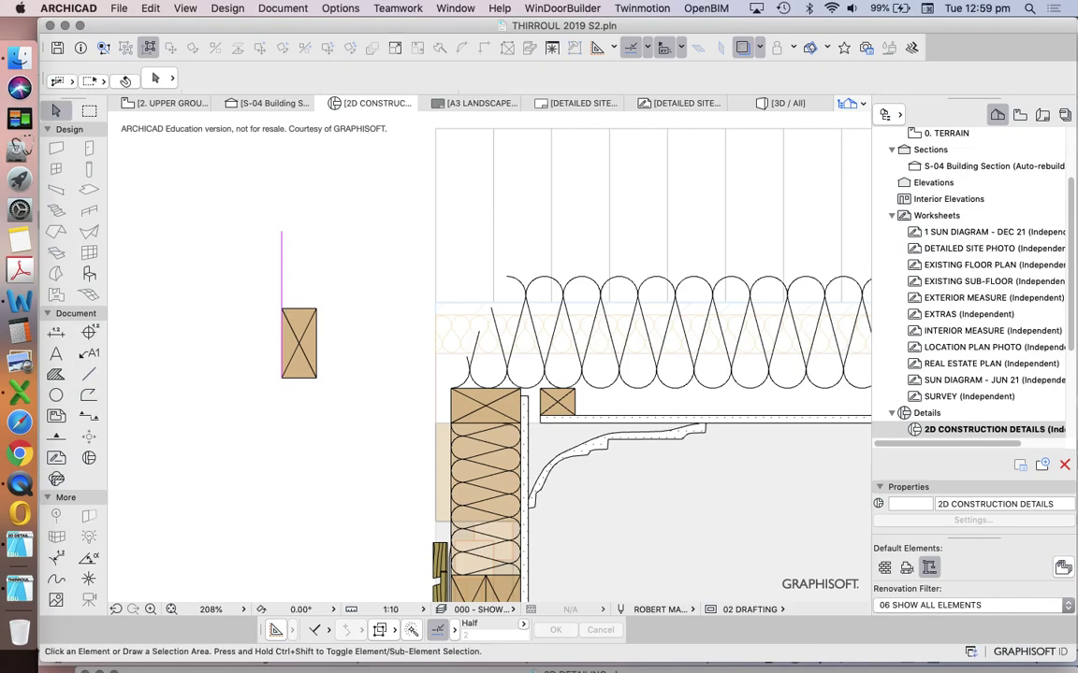
# Stretch the upright timber fill to the end of the guide line and delete the line.
pyautogui.click(297, 308)
pyautogui.click(297, 307)
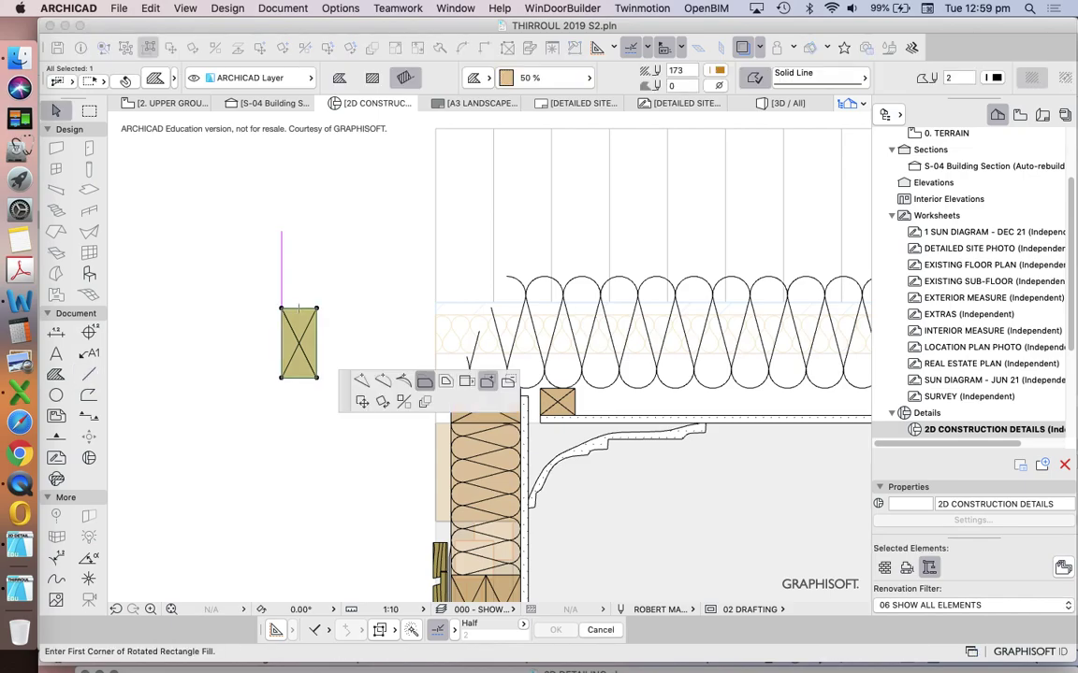
pyautogui.click(281, 232)
pyautogui.click(281, 232)
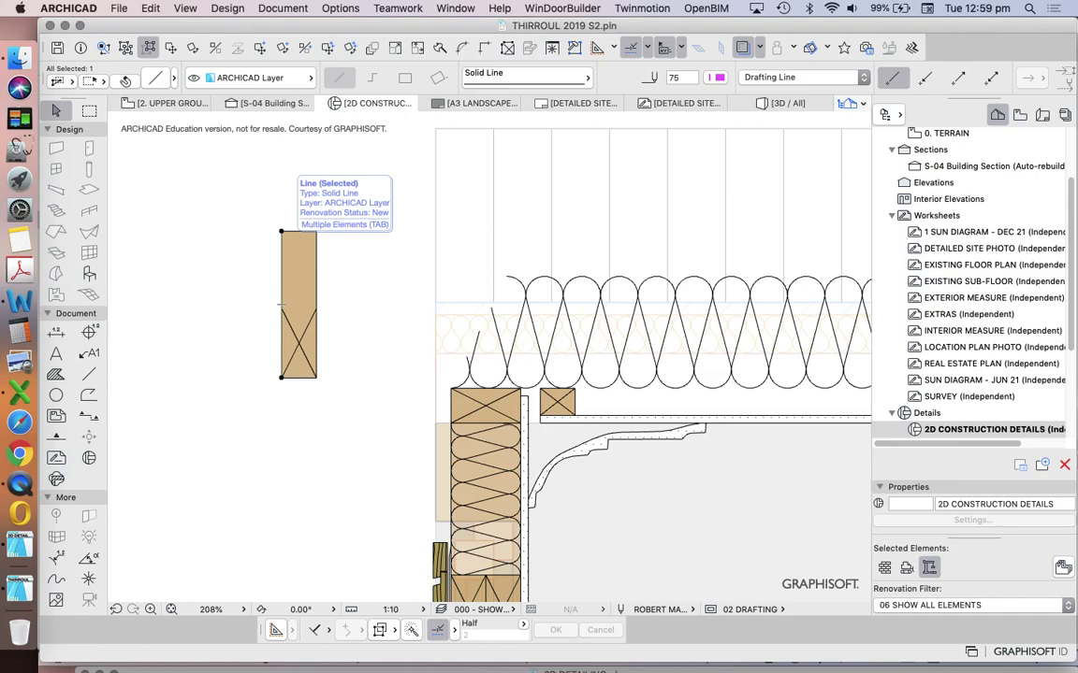
pyautogui.press('Escape')
# Stretch the upper ends of both crossed diagonals to the top corners of the lengthened timber with a marquee.
pyautogui.click(297, 344)
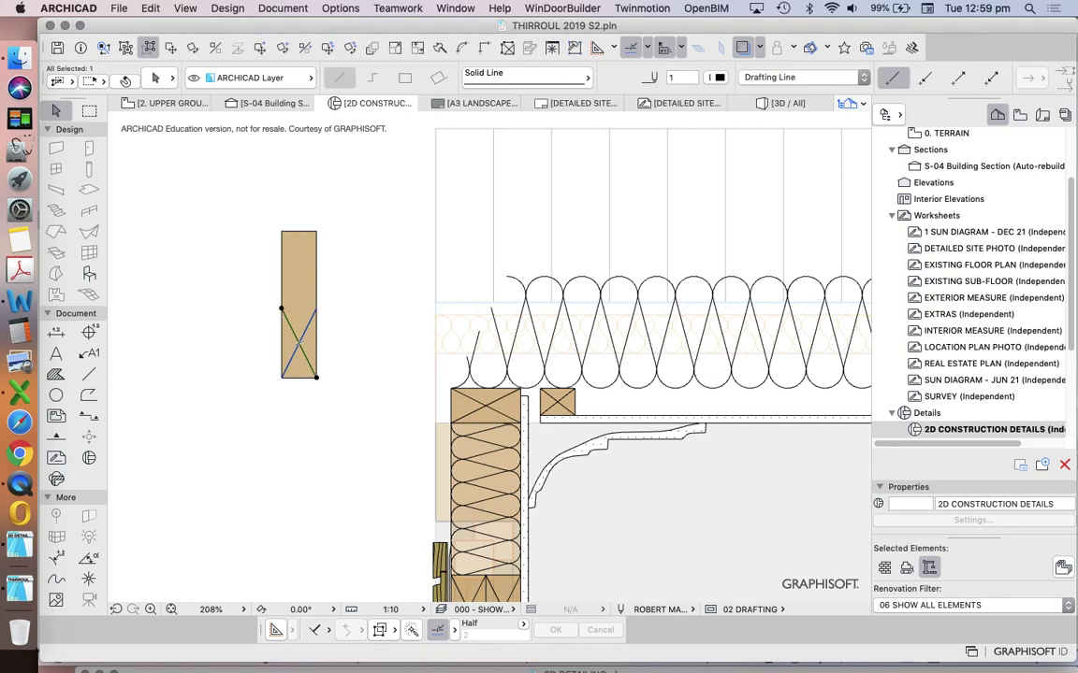
pyautogui.click(89, 111)
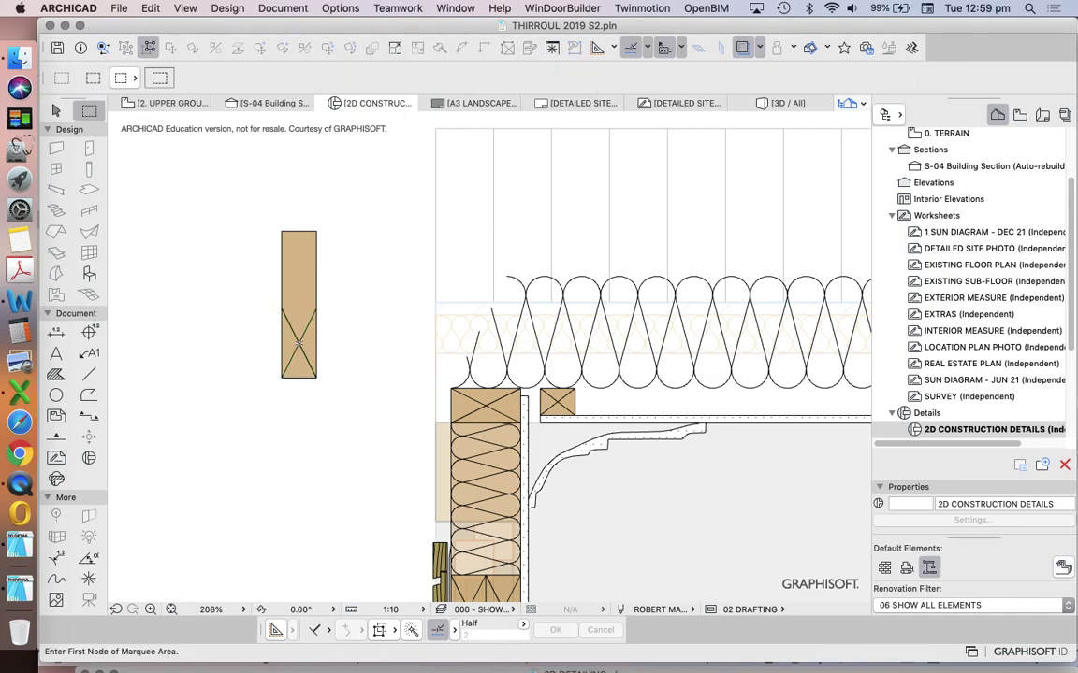
pyautogui.click(239, 301)
pyautogui.click(356, 315)
pyautogui.click(150, 9)
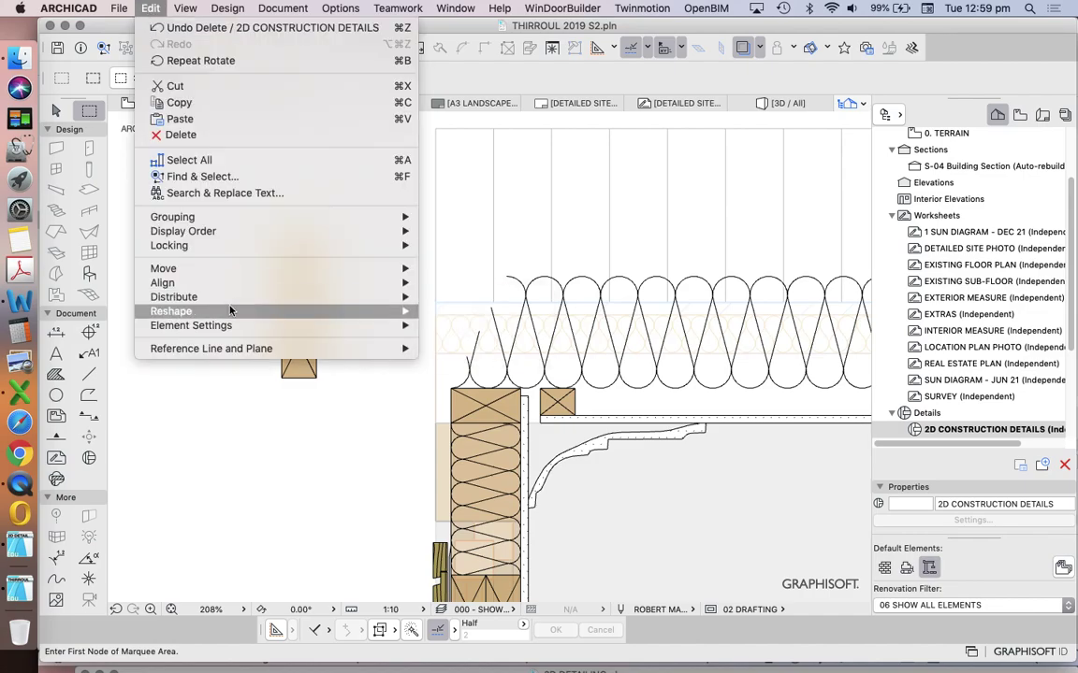
pyautogui.moveTo(234, 309)
pyautogui.click(468, 329)
pyautogui.click(328, 304)
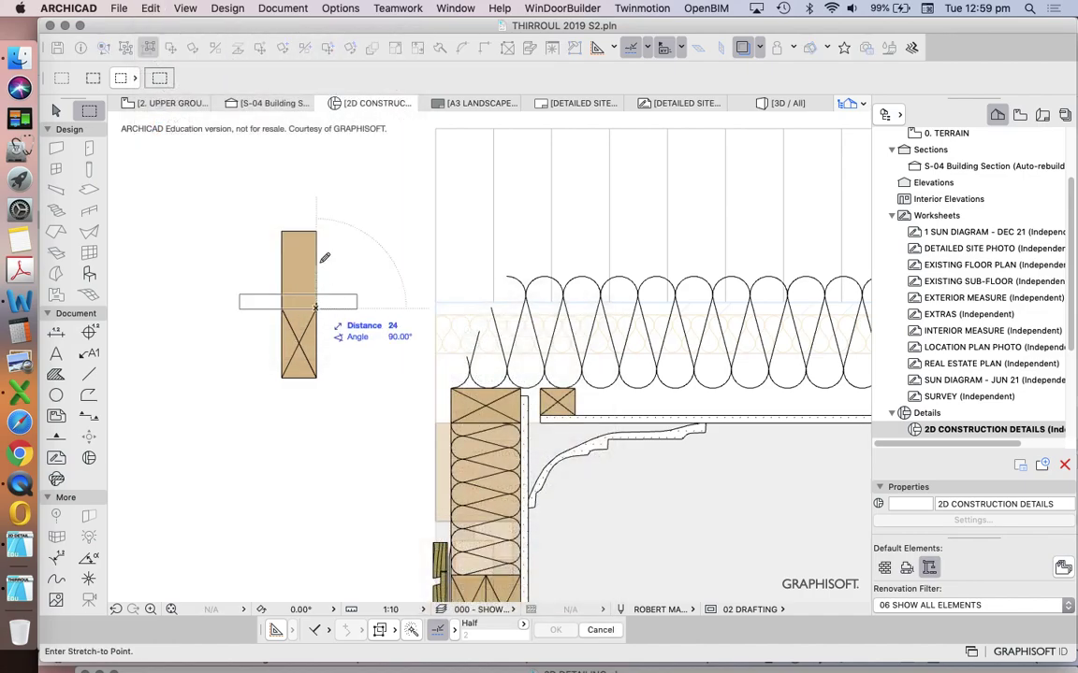
pyautogui.click(310, 231)
pyautogui.press('Escape')
pyautogui.press('Escape')
# Move the upright timber with its diagonals onto the wall's top plate, aligned with the plate's outer corner.
pyautogui.scroll(-4, 340, 339)
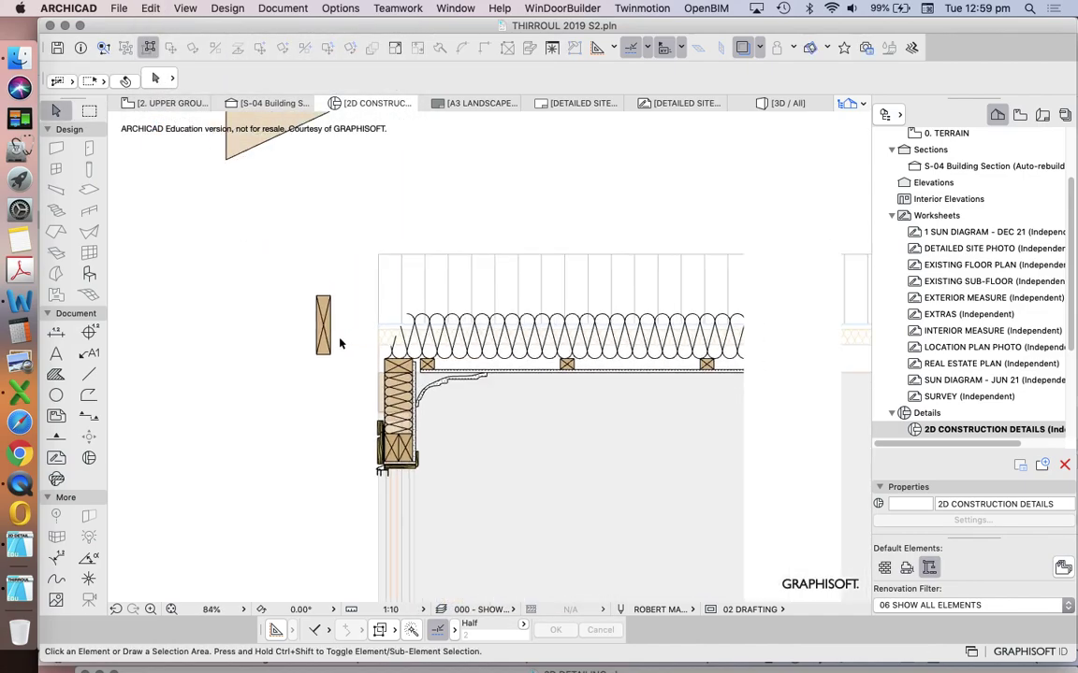
pyautogui.scroll(1, 381, 313)
pyautogui.scroll(1, 381, 316)
pyautogui.moveTo(264, 251); pyautogui.dragTo(329, 405)
pyautogui.rightClick(233, 235)
pyautogui.moveTo(351, 357)
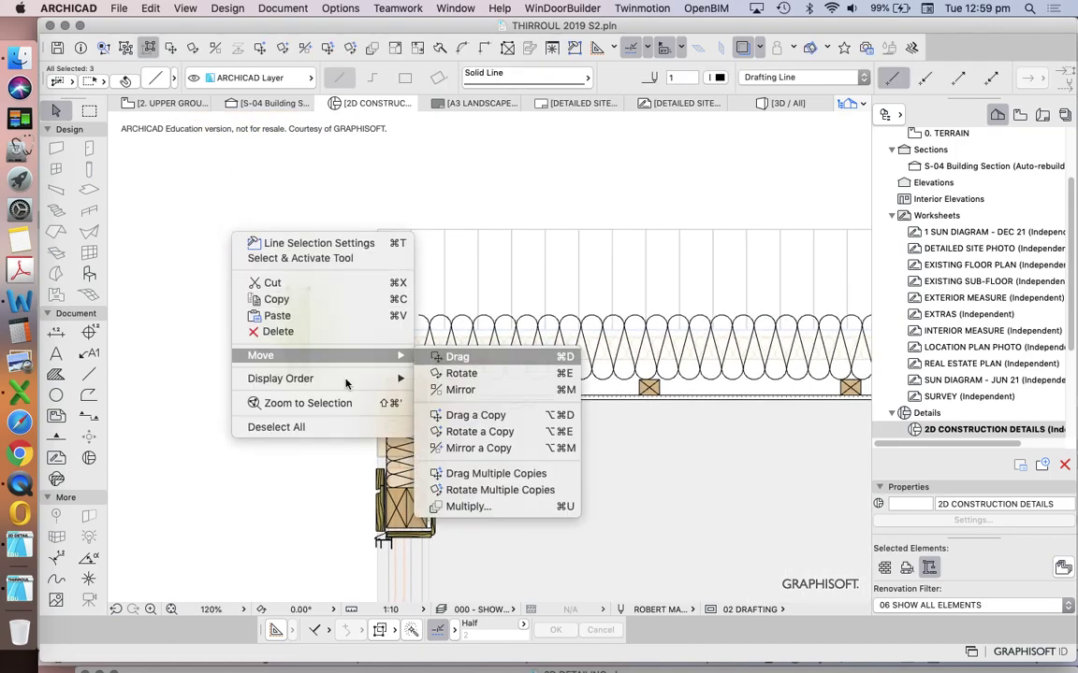
pyautogui.click(454, 355)
pyautogui.click(289, 374)
pyautogui.scroll(3, 384, 365)
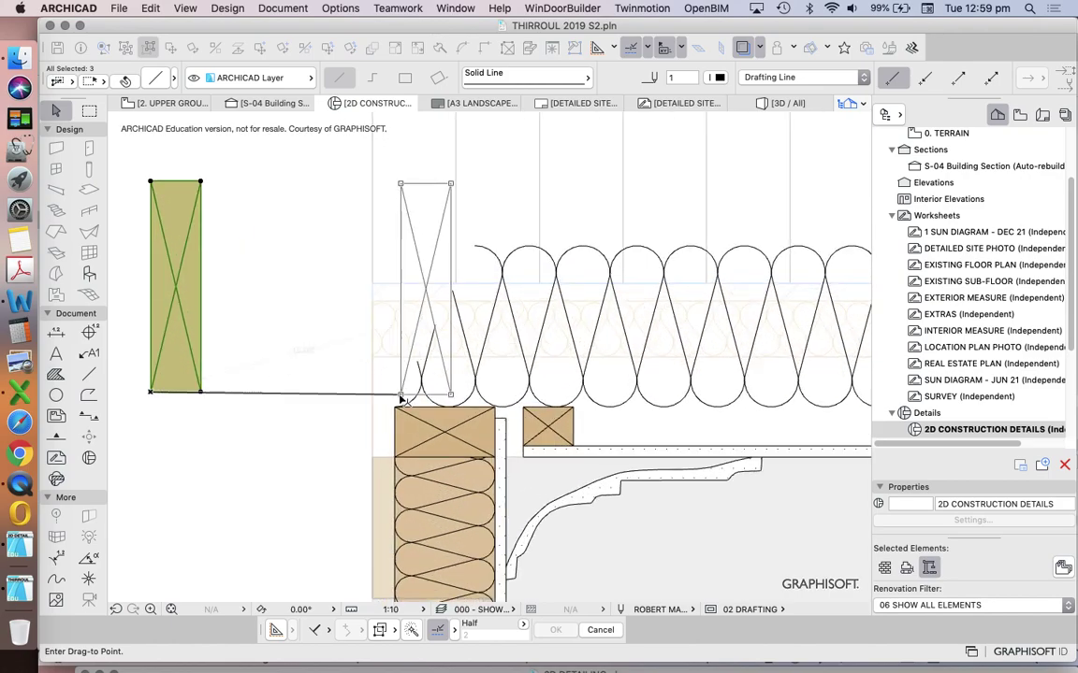
pyautogui.click(396, 411)
# Square off the slanted outer end of the ceiling's fiber insulation so that it aligns with the wall's outer edge.
pyautogui.scroll(-4, 407, 296)
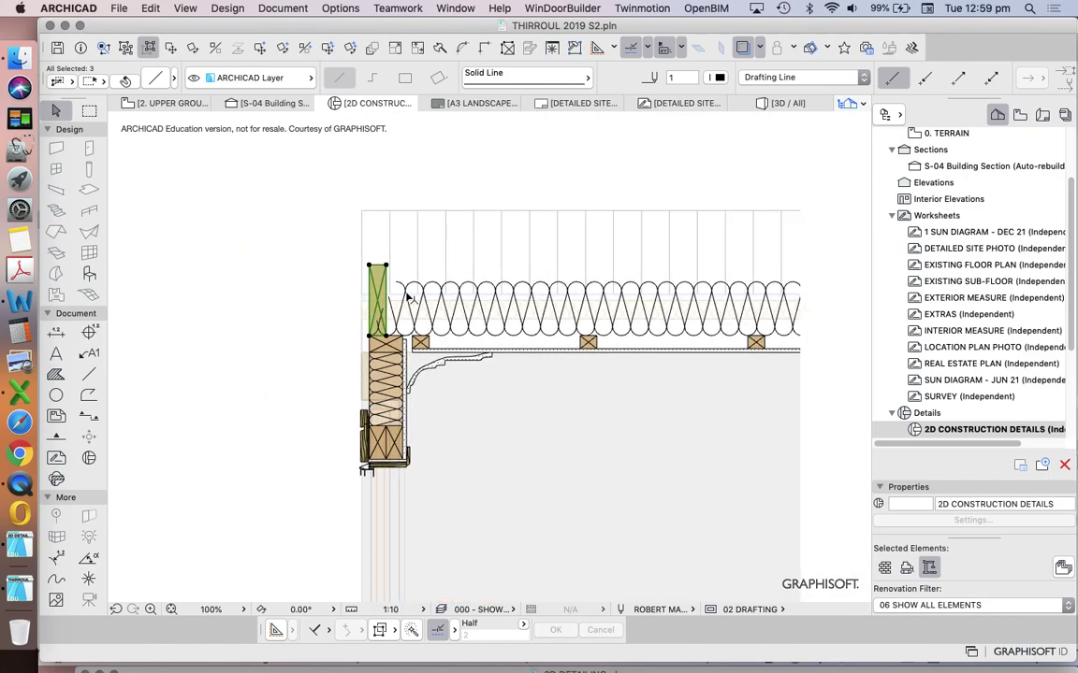
pyautogui.click(400, 284)
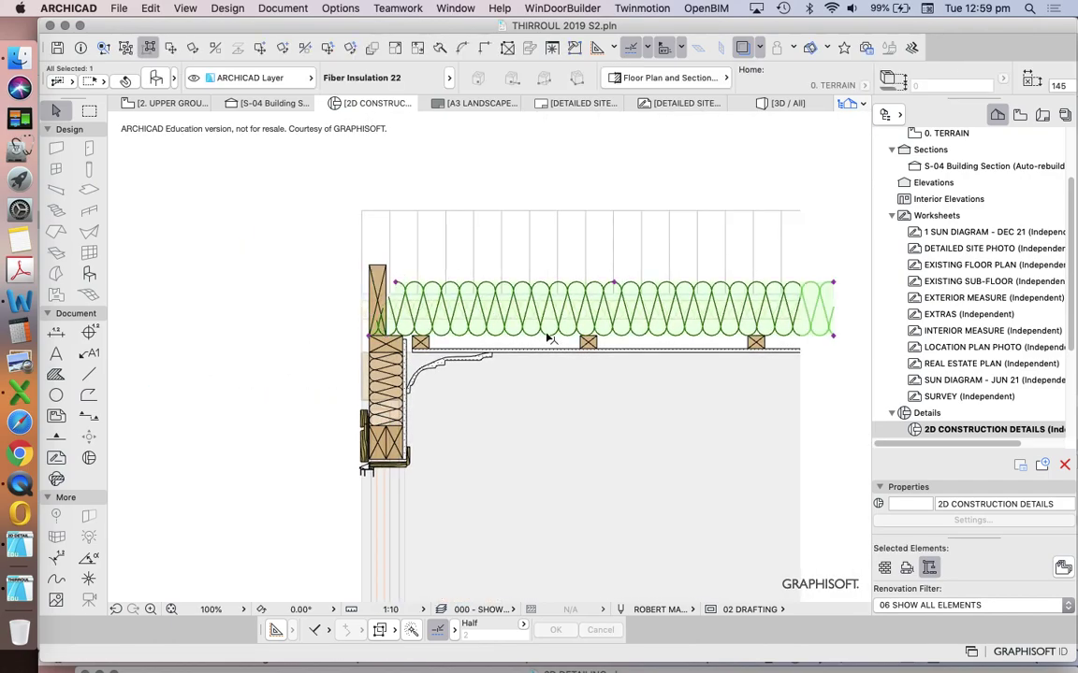
pyautogui.scroll(-3, 448, 289)
pyautogui.scroll(4, 574, 300)
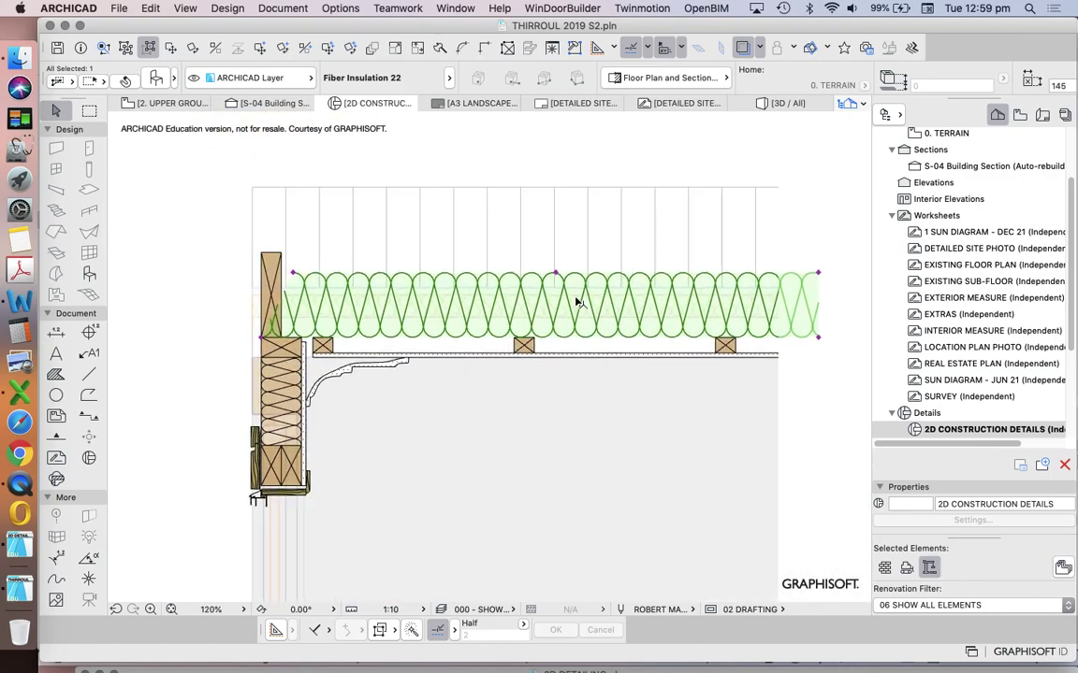
pyautogui.click(273, 272)
pyautogui.press('Escape')
pyautogui.scroll(2, 269, 258)
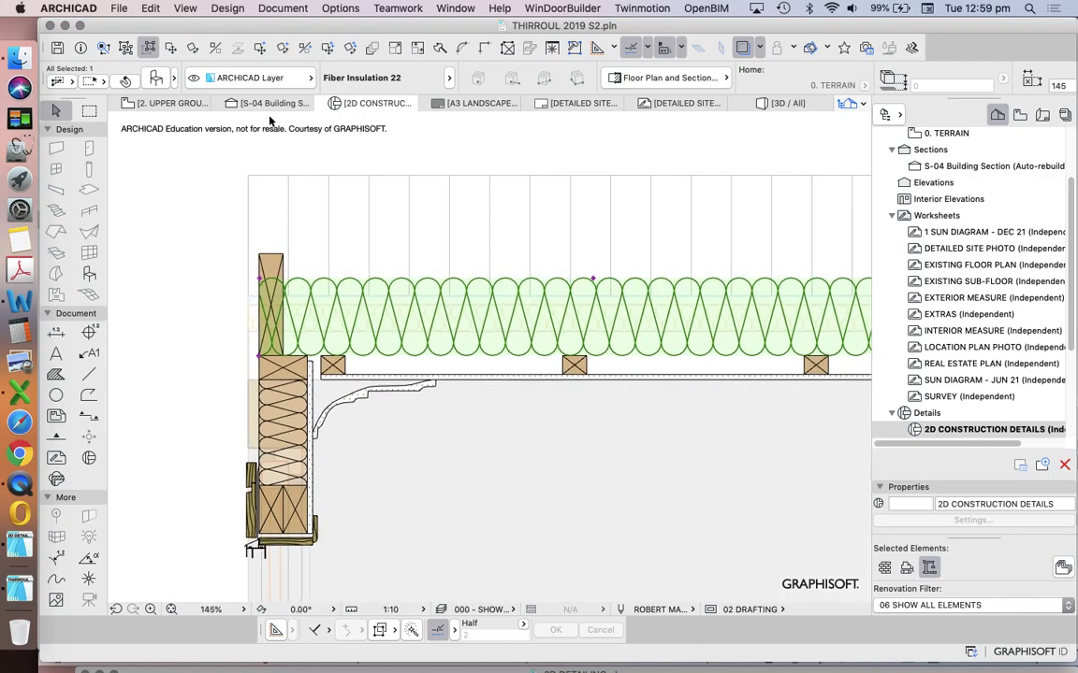
# Move the ceiling's fiber insulation so that its lower outer corner meets the foot of the upright timber's inner face.
pyautogui.click(172, 47)
pyautogui.scroll(3, 246, 304)
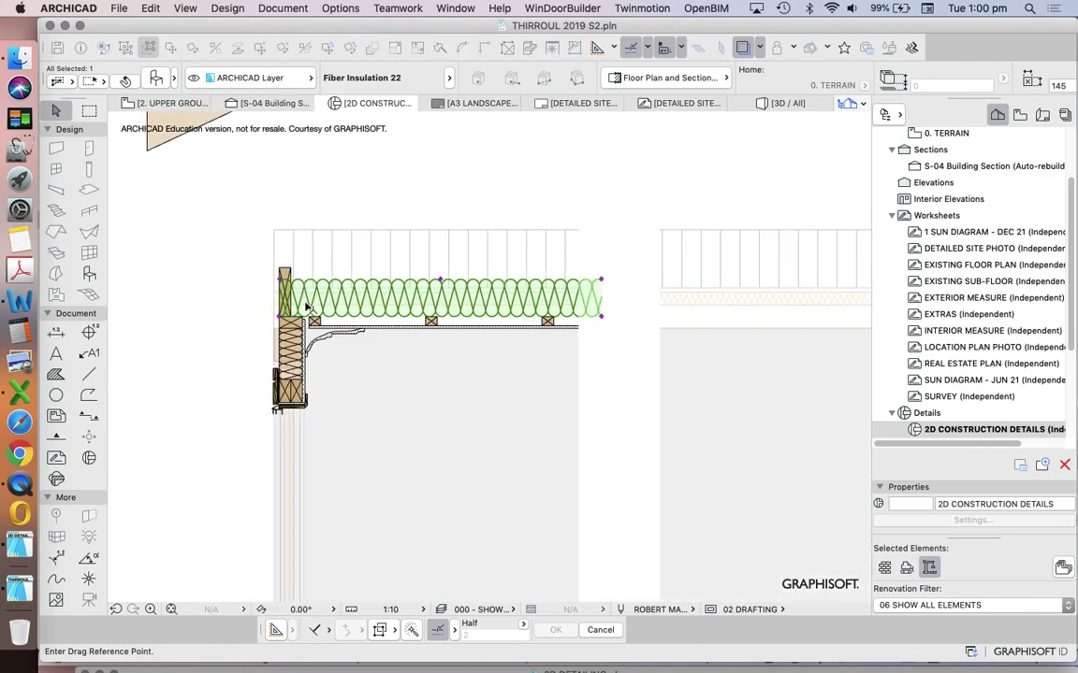
pyautogui.click(242, 300)
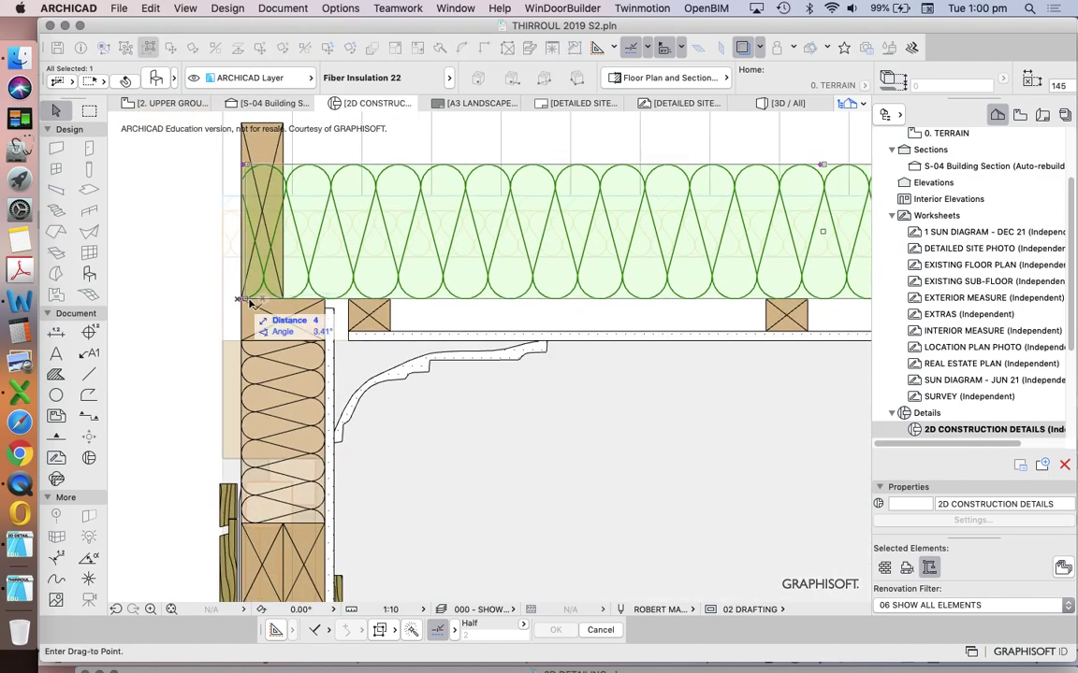
pyautogui.click(304, 295)
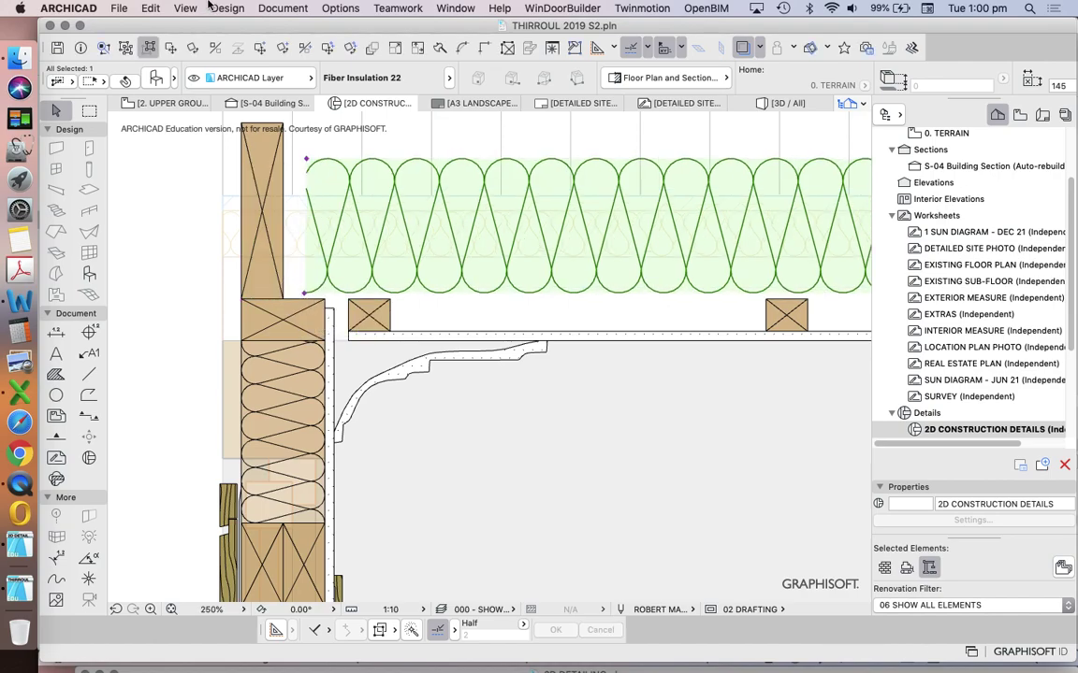
pyautogui.click(172, 48)
pyautogui.click(304, 294)
pyautogui.click(355, 307)
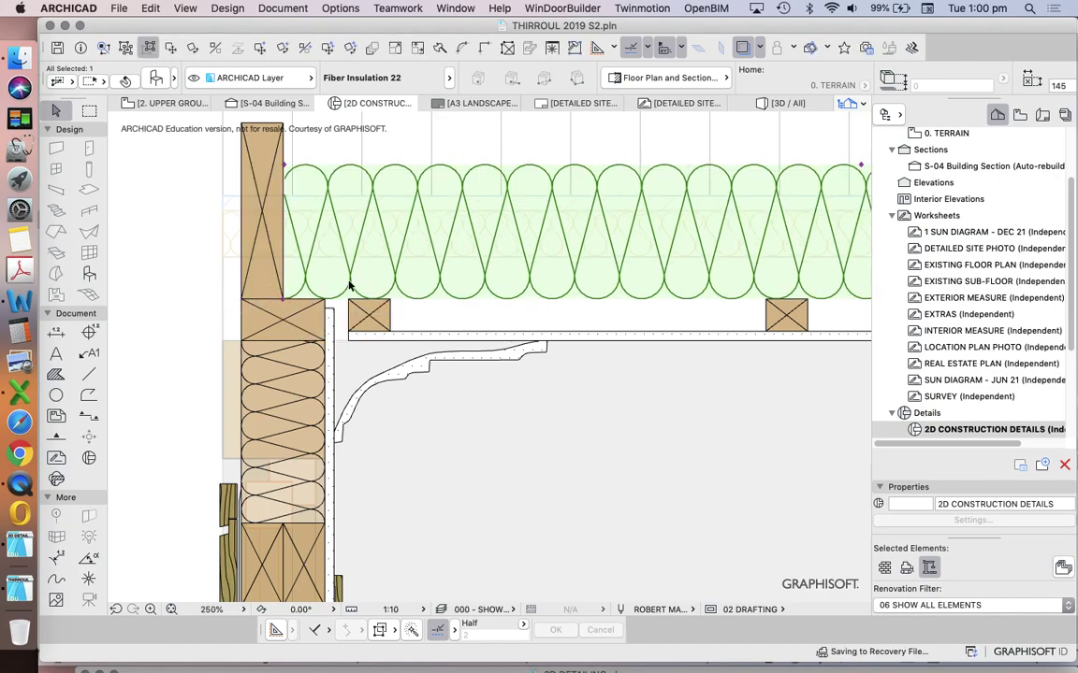
# Stretch the ceiling's fiber insulation upward until its height matches the top of the upright timber.
pyautogui.scroll(-5, 383, 288)
pyautogui.scroll(3, 383, 288)
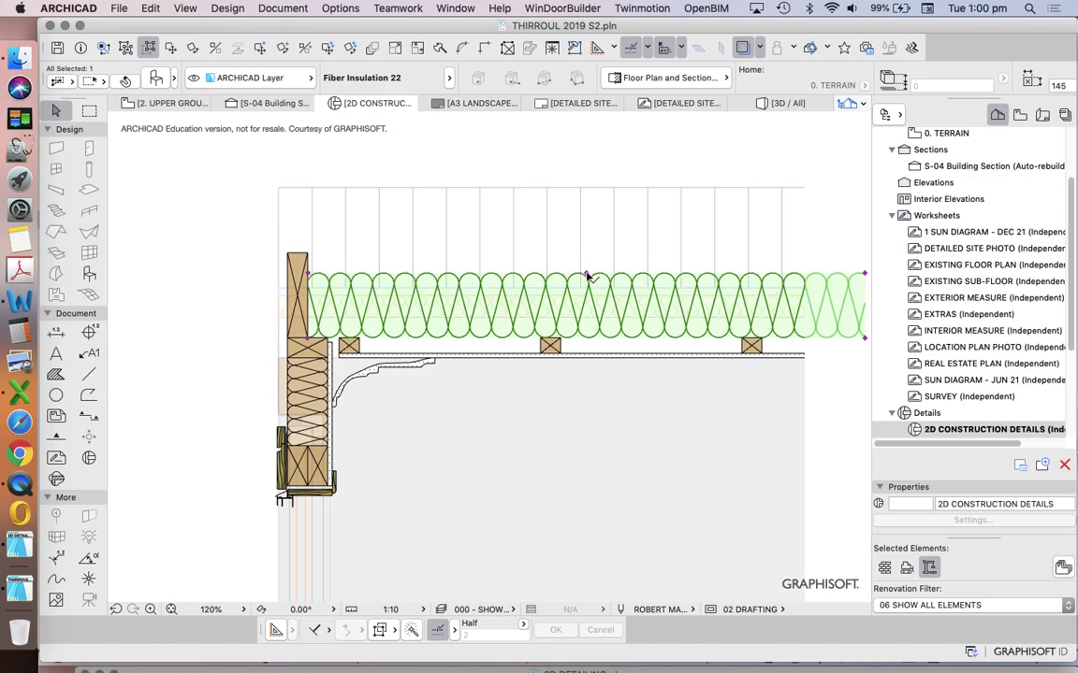
pyautogui.click(588, 276)
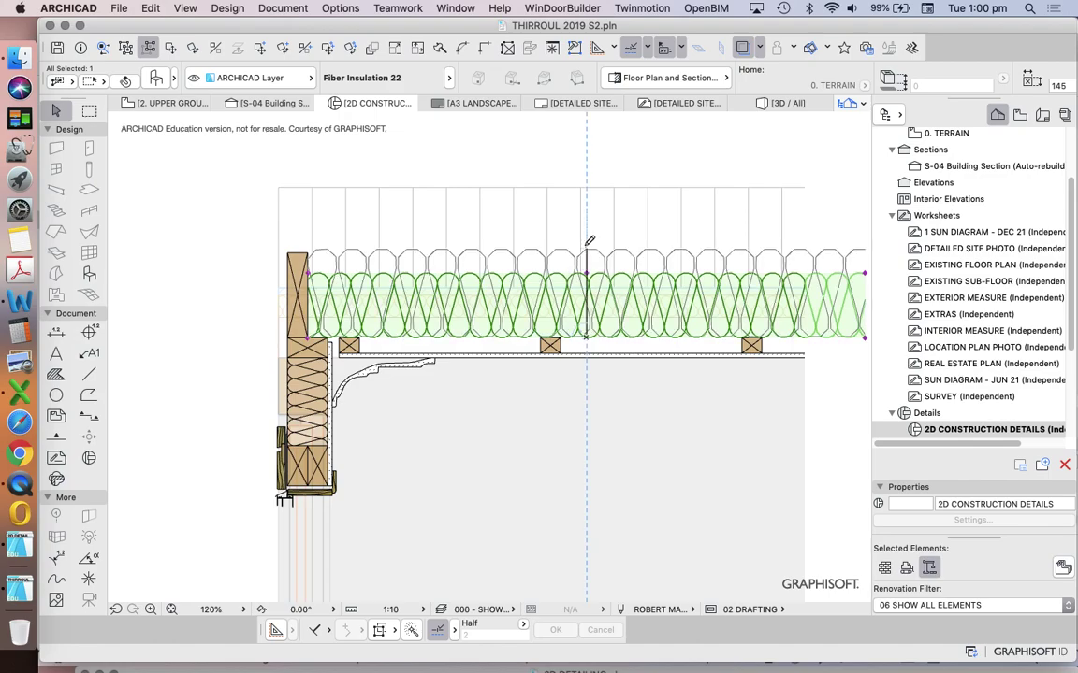
pyautogui.click(308, 252)
pyautogui.press('Escape')
# Draw a horizontal 45 mm thick fill with the rafter's fill settings along the insulation's top, from the upright timber's outer corner past the detail's cut edge.
pyautogui.scroll(-6, 329, 318)
pyautogui.scroll(3, 359, 185)
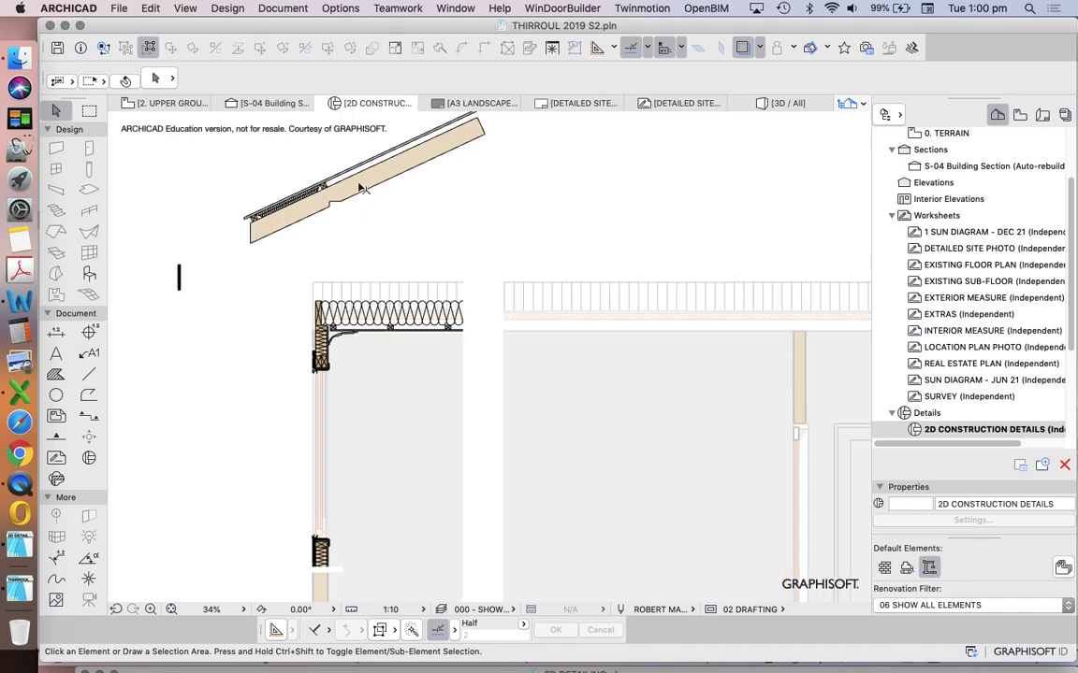
pyautogui.keyDown('alt'); pyautogui.click(371, 194); pyautogui.keyUp('alt')
pyautogui.scroll(7, 271, 385)
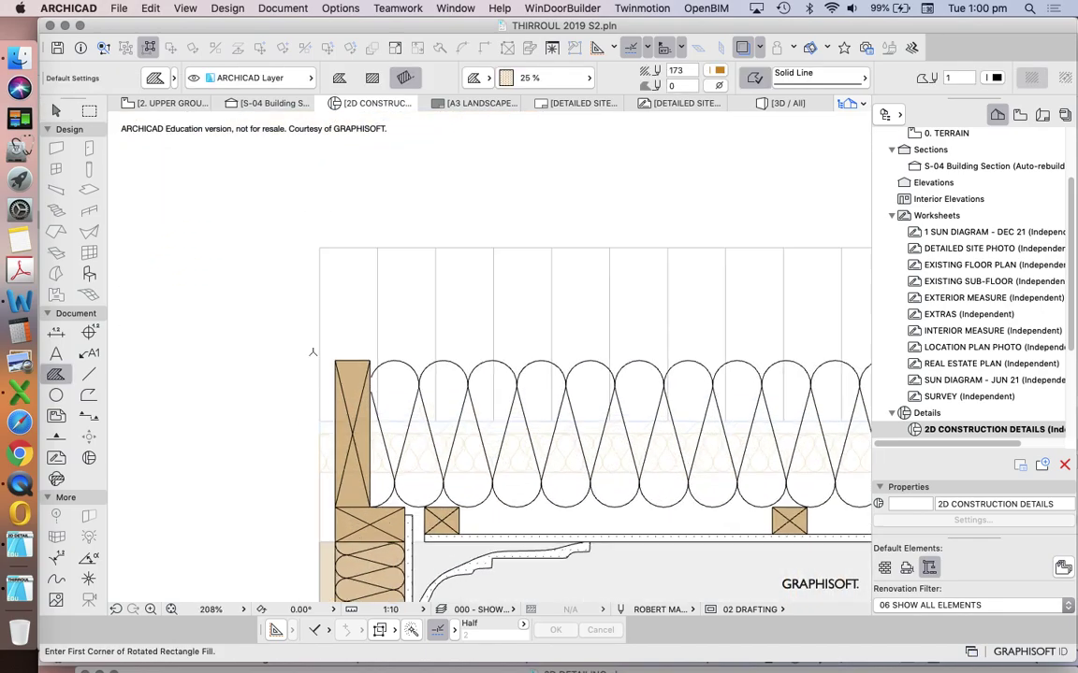
pyautogui.click(334, 361)
pyautogui.scroll(-4, 340, 355)
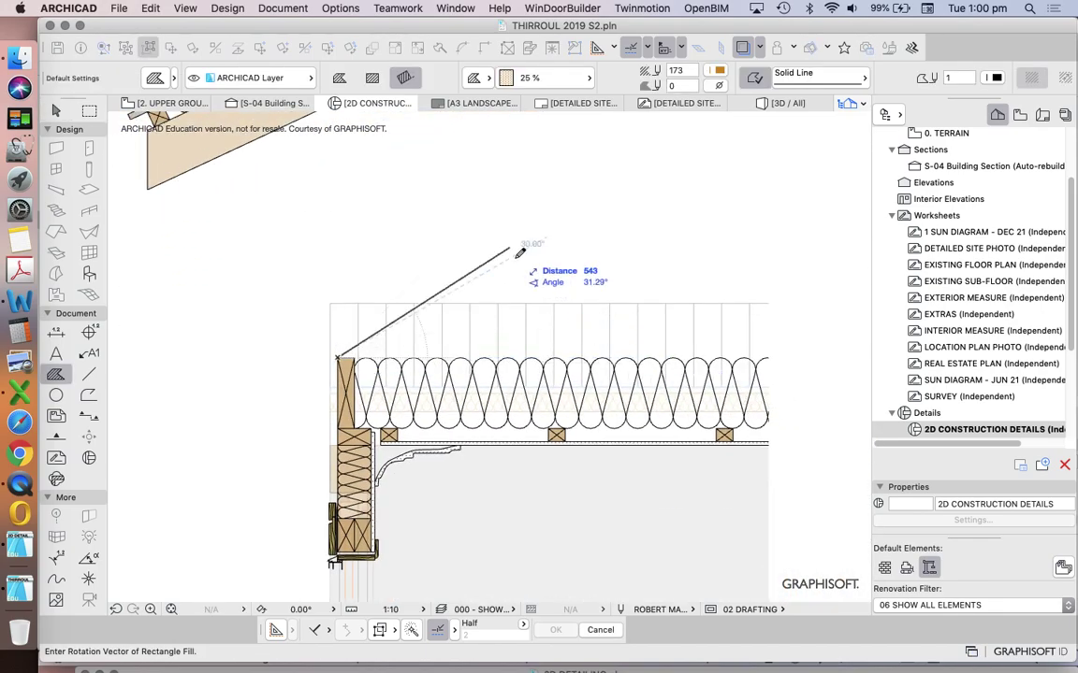
pyautogui.click(789, 358)
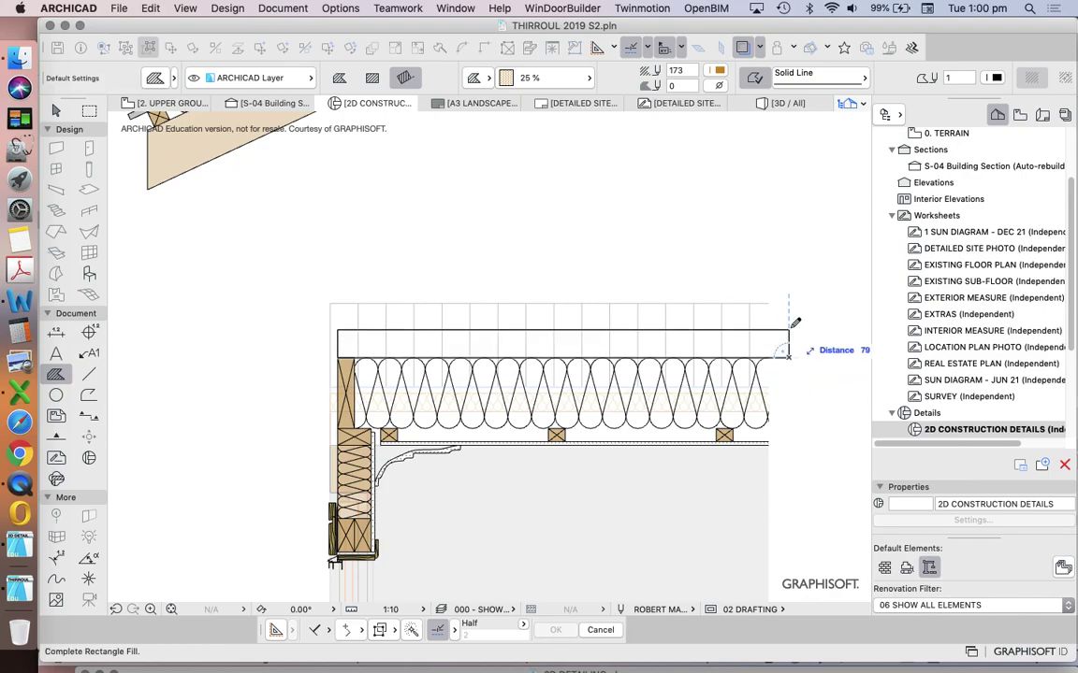
pyautogui.press('Tab')
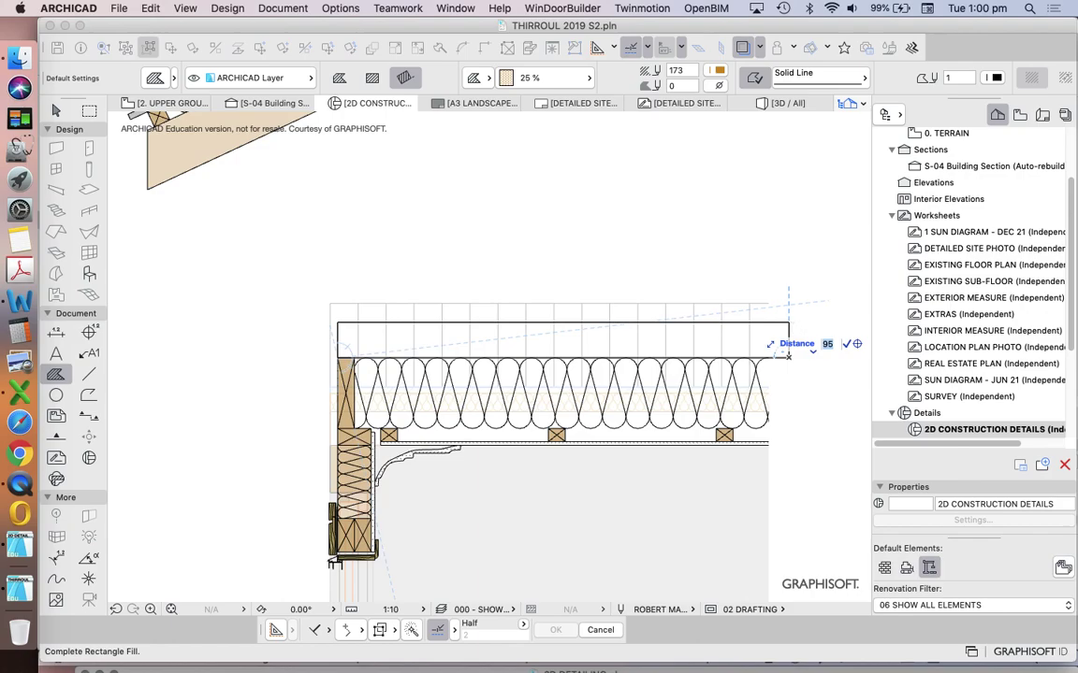
pyautogui.write('45')
pyautogui.press('Return')
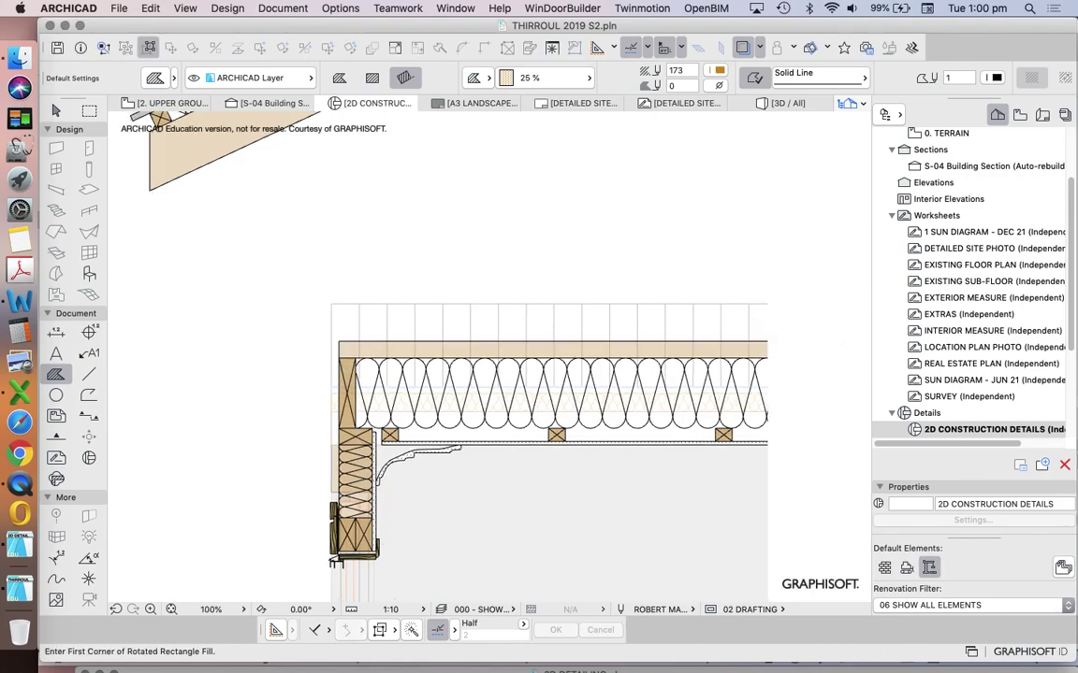
pyautogui.scroll(-3, 583, 394)
pyautogui.press('Escape')
pyautogui.scroll(2, 729, 304)
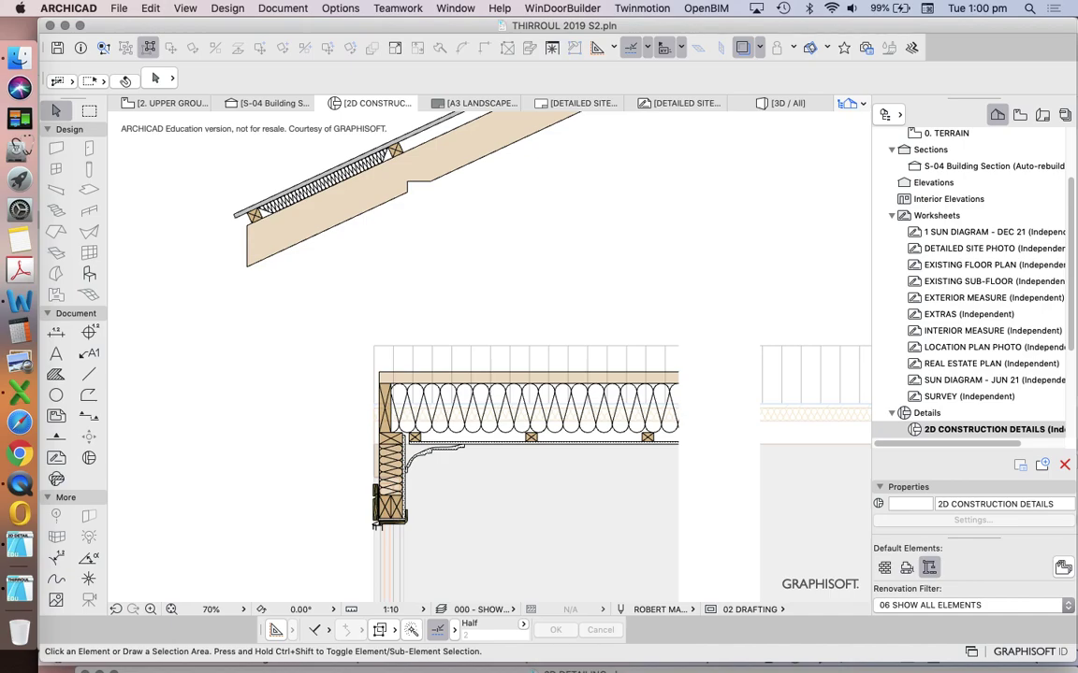
# Examine how the ceiling timbers and insulation sit over the wall in relation to the separate sloping rafter detail.
pyautogui.scroll(2, 589, 327)
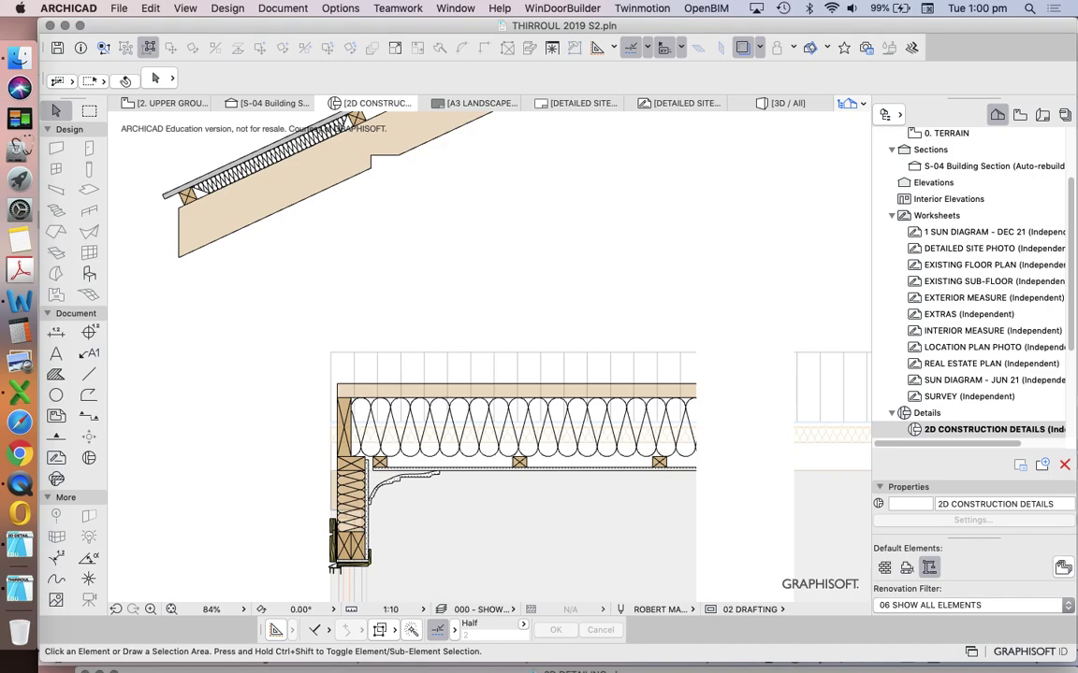
pyautogui.scroll(-2, 522, 311)
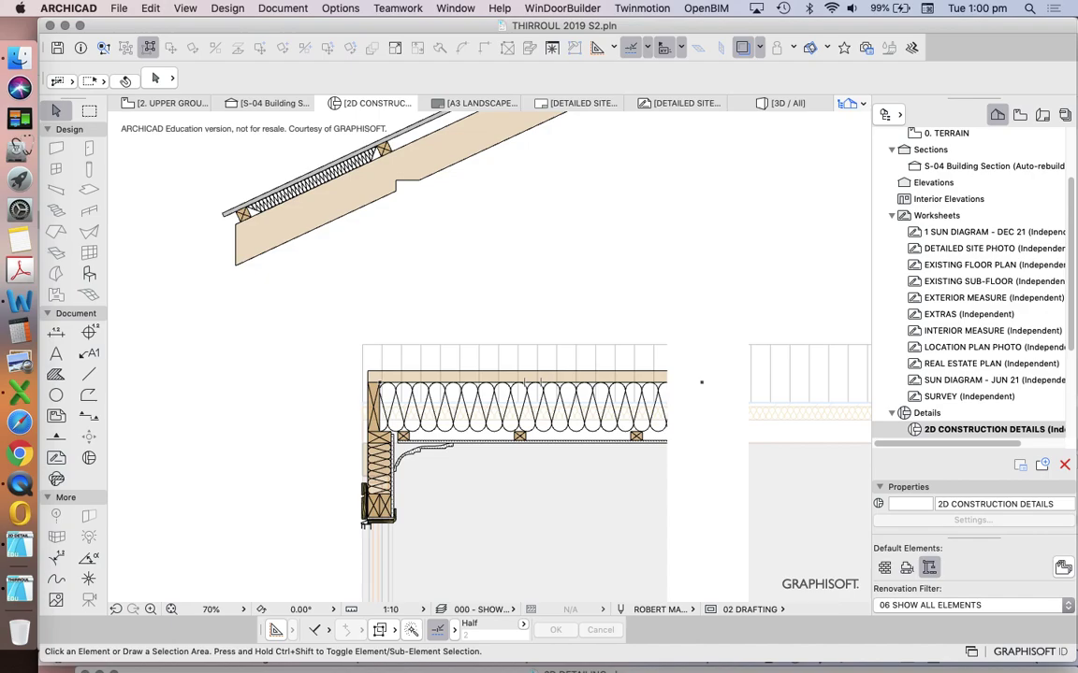
pyautogui.scroll(-3, 508, 332)
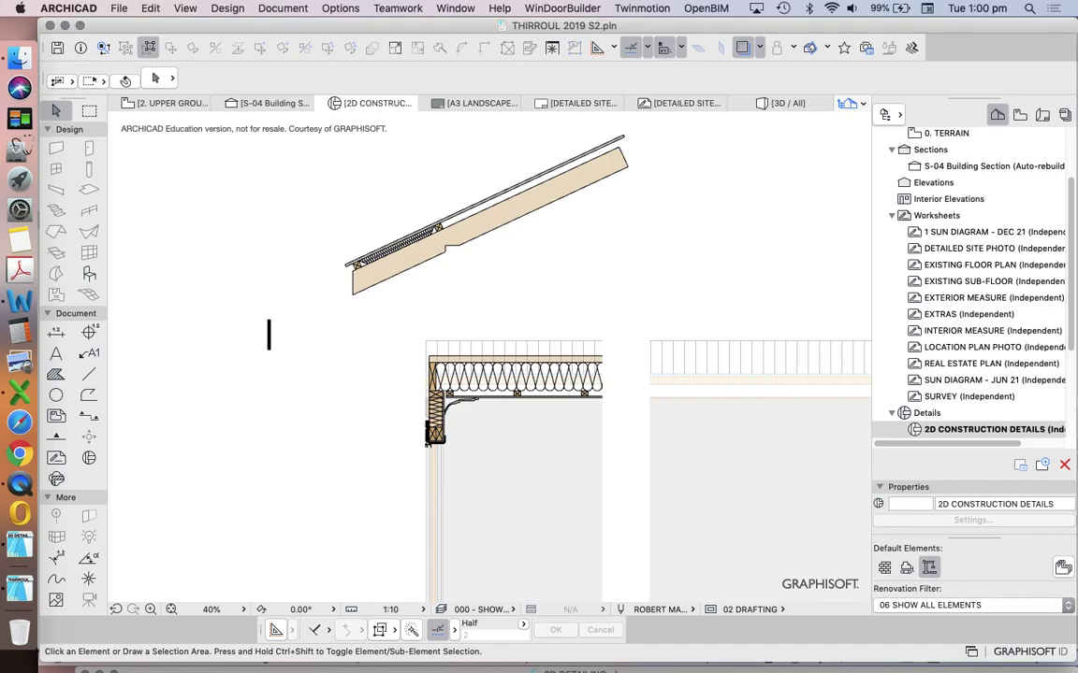
pyautogui.scroll(-5, 361, 332)
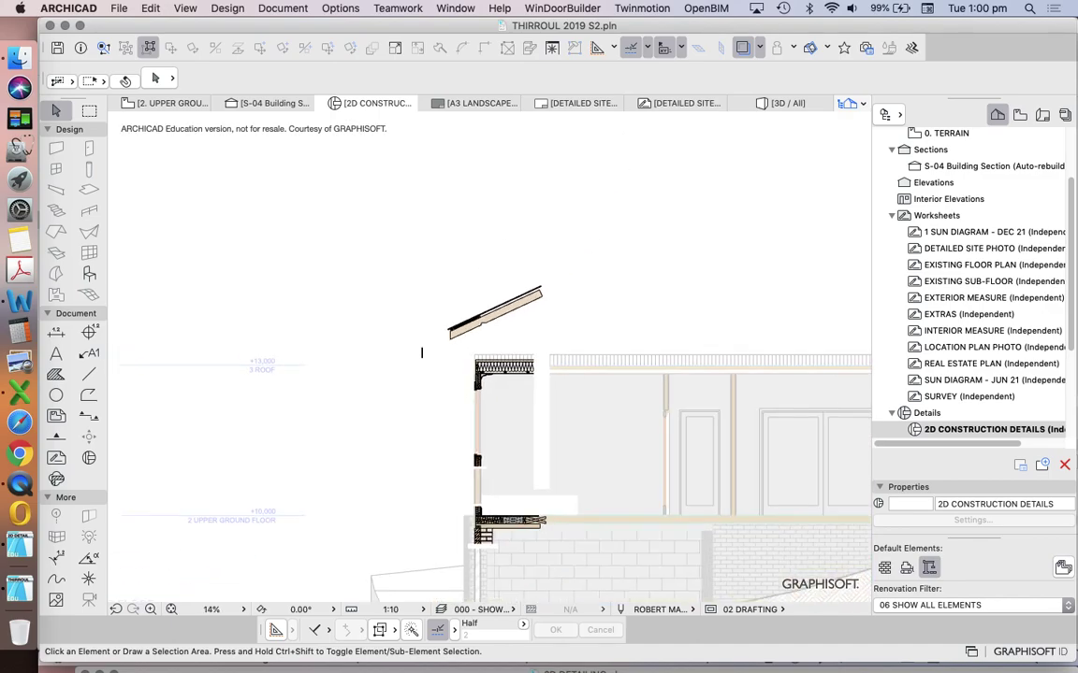
pyautogui.scroll(4, 421, 353)
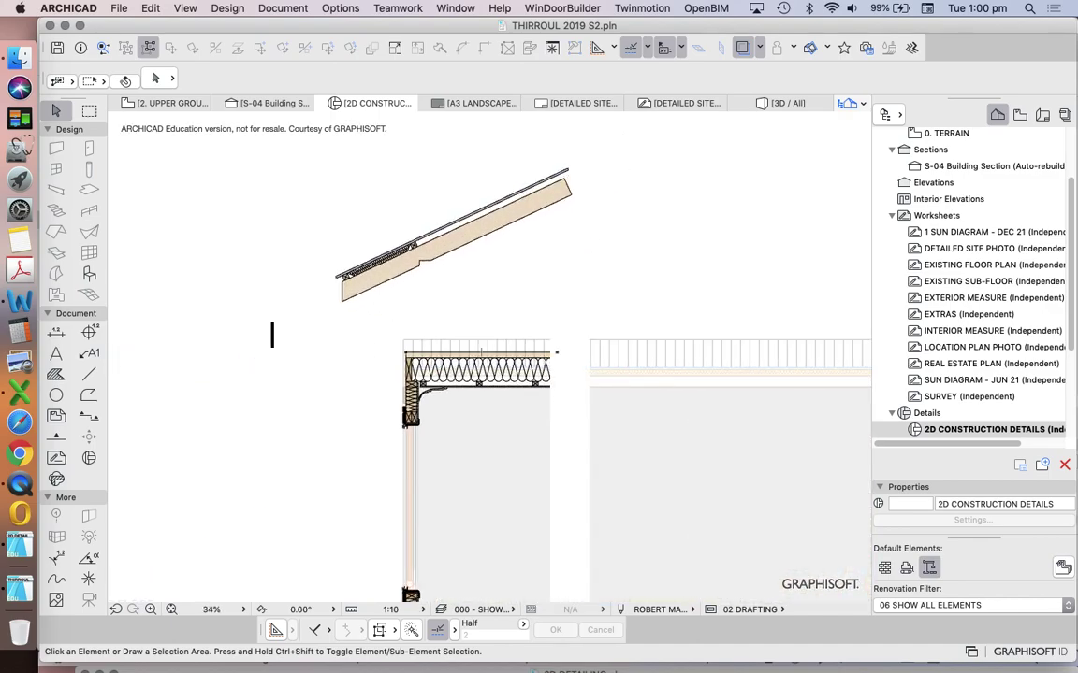
pyautogui.scroll(4, 480, 351)
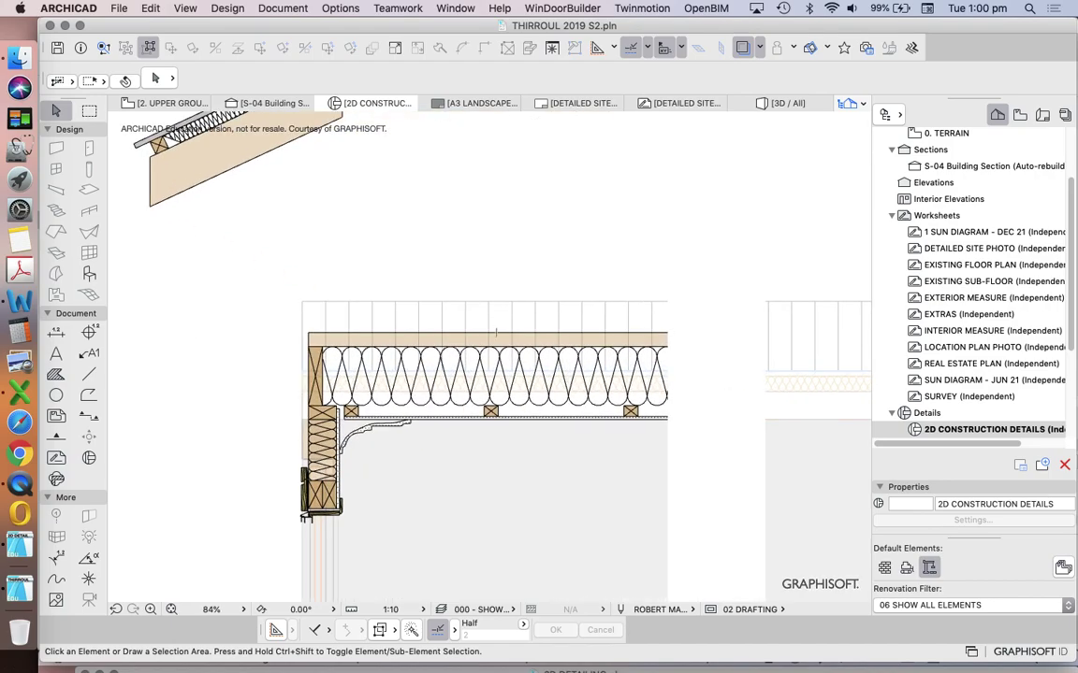
pyautogui.scroll(-2, 496, 332)
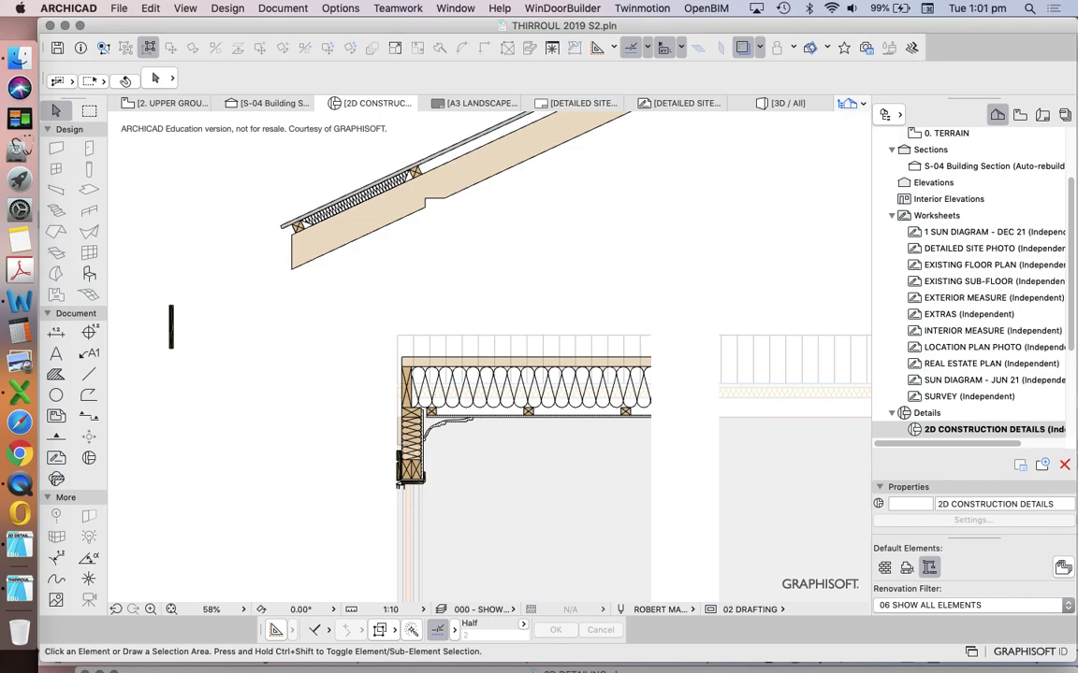
pyautogui.scroll(-1, 644, 439)
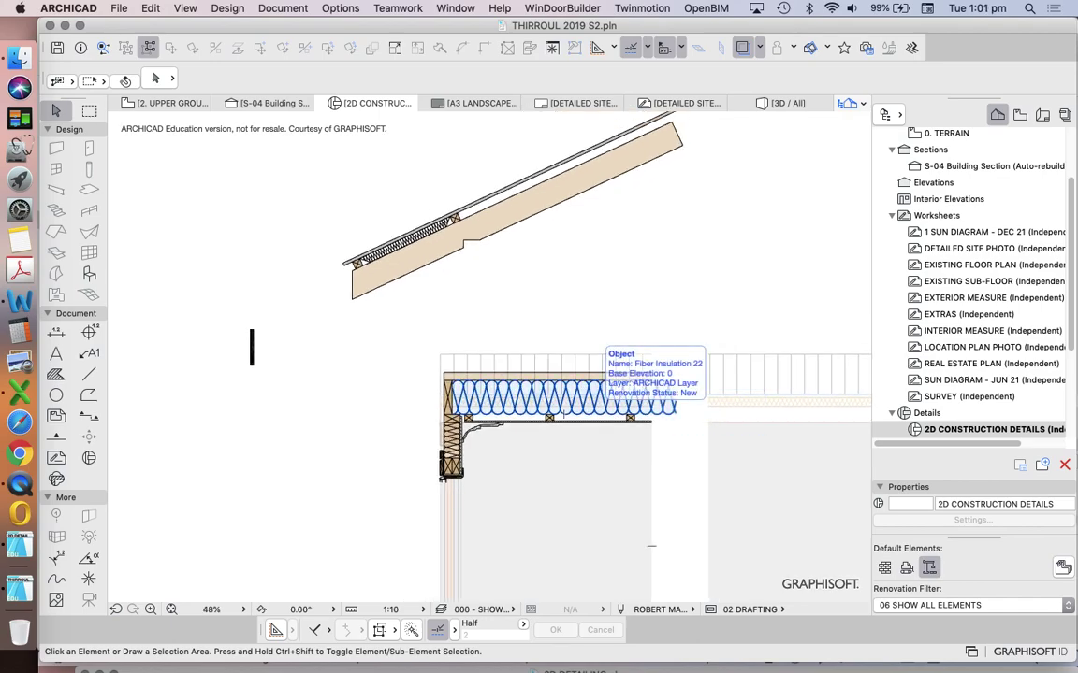
pyautogui.scroll(2, 562, 449)
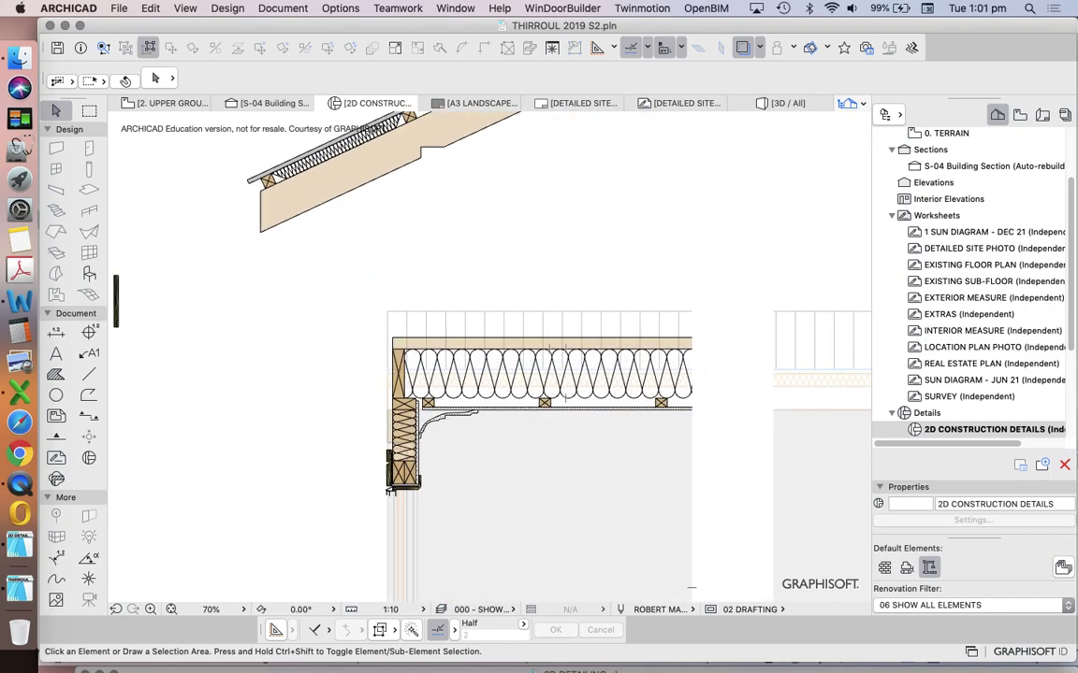